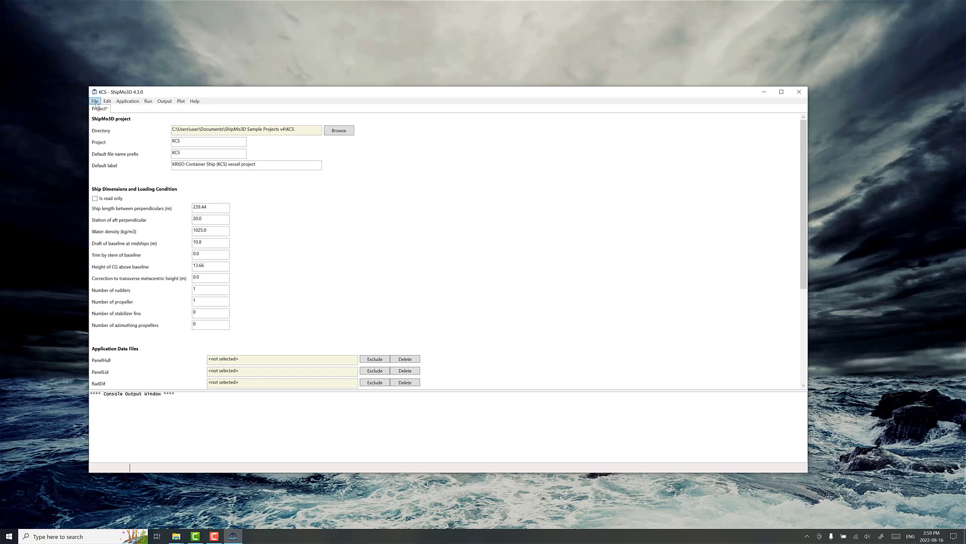
Add the existing PanelHull data file KCSPanelHull4.s3i to the project and accept the directory update.
{"action": "left_click", "coordinate": [95, 101]}
{"action": "mouse_move", "coordinate": [86, 146]}
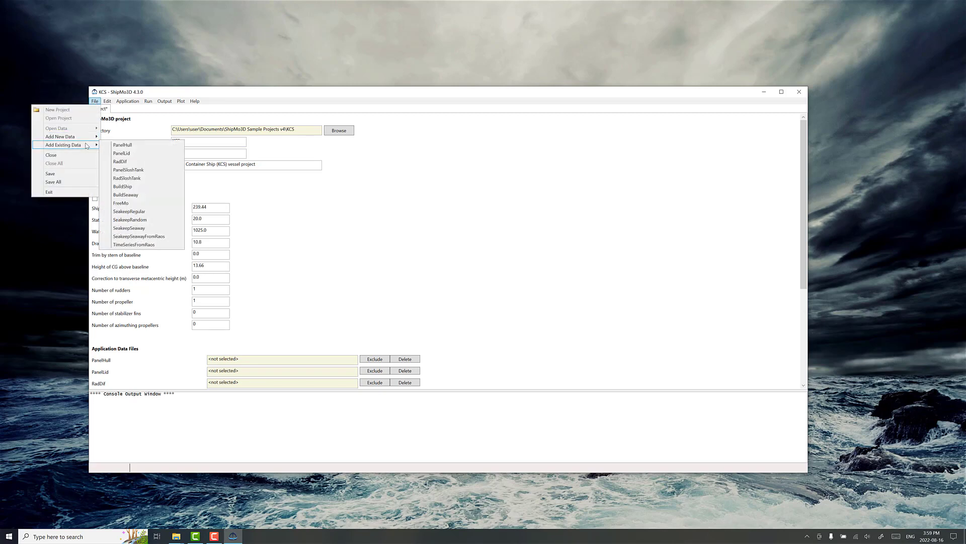
{"action": "left_click", "coordinate": [123, 146]}
{"action": "left_click", "coordinate": [182, 154]}
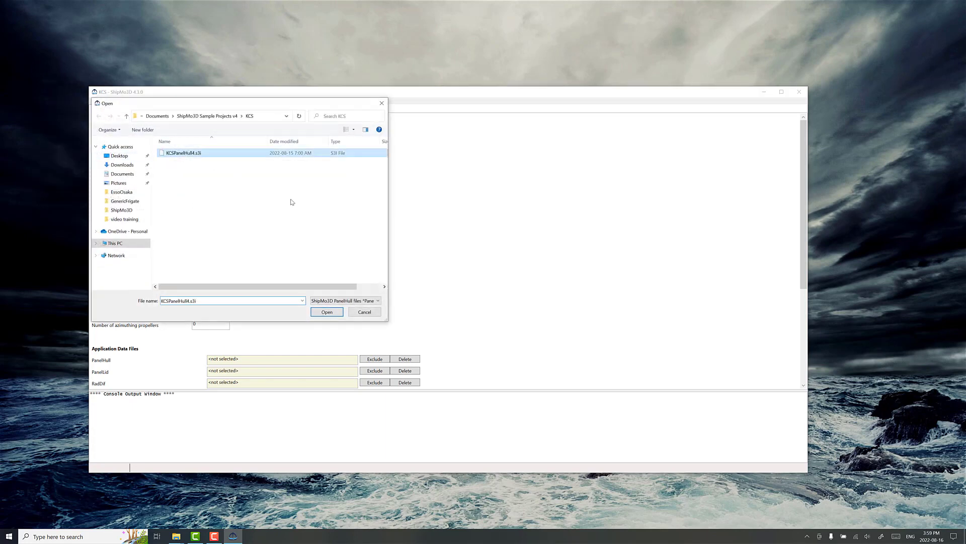
{"action": "left_click", "coordinate": [327, 309]}
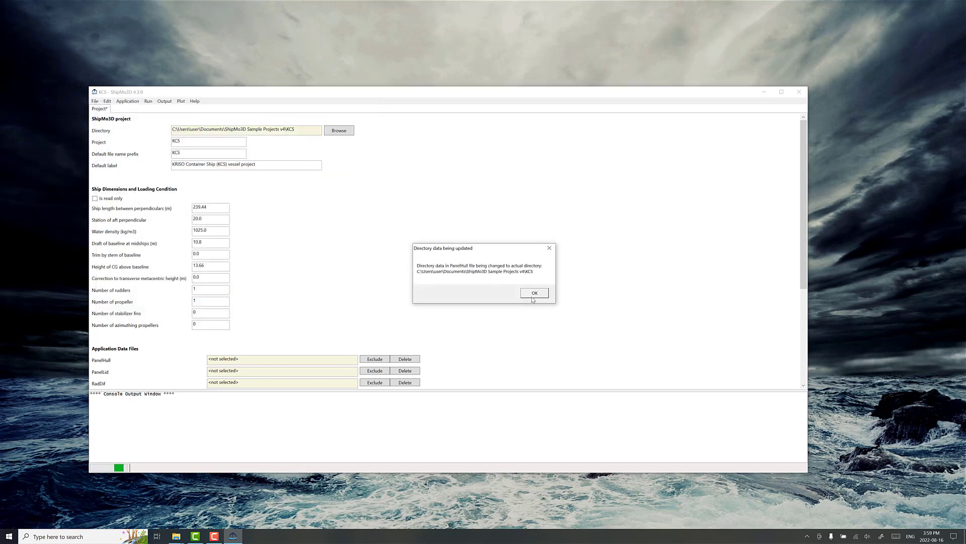
Set the PanelHull Wavefront OBJ hull geometry file to KCS-hull.obj from the KCS sample project folder.
{"action": "scroll", "coordinate": [260, 243], "scroll_direction": "down", "scroll_amount": 3}
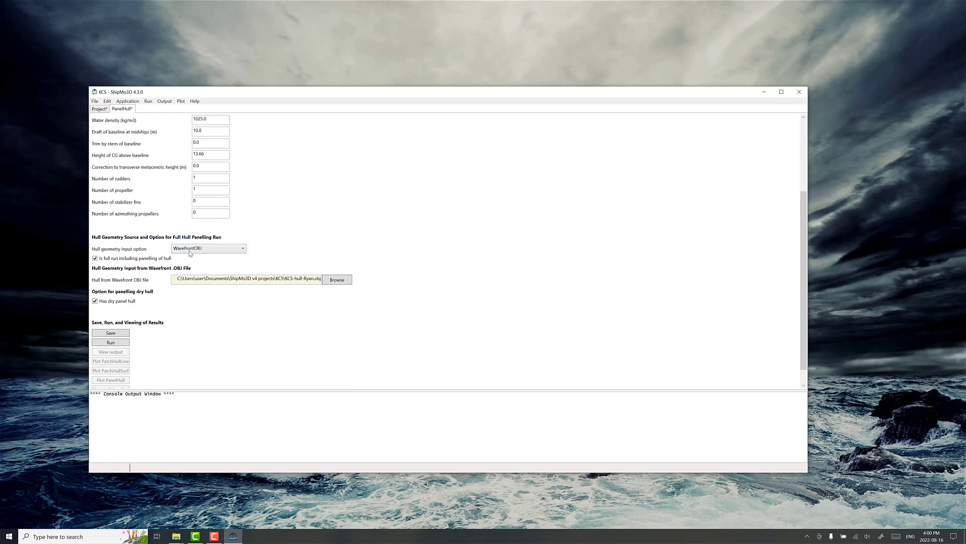
{"action": "left_click", "coordinate": [337, 279]}
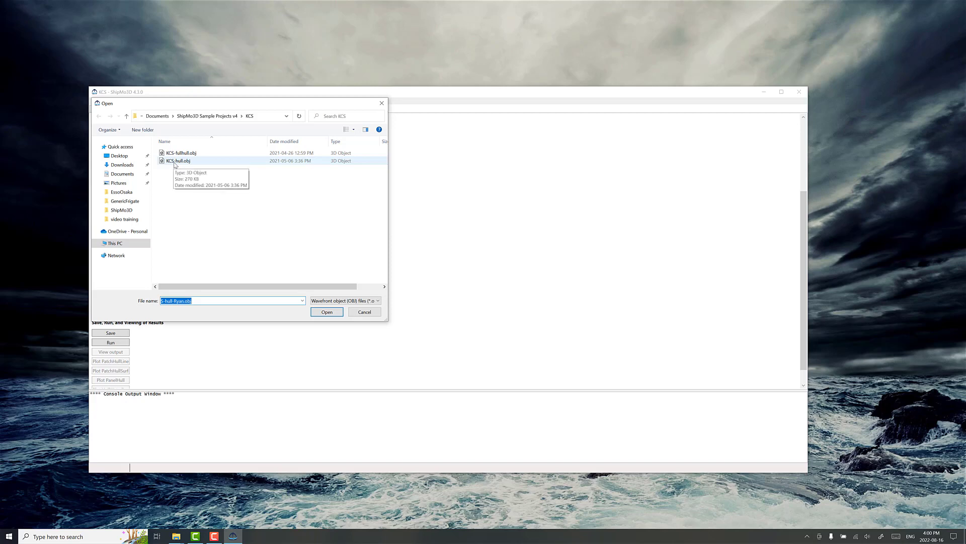
{"action": "left_click", "coordinate": [175, 161]}
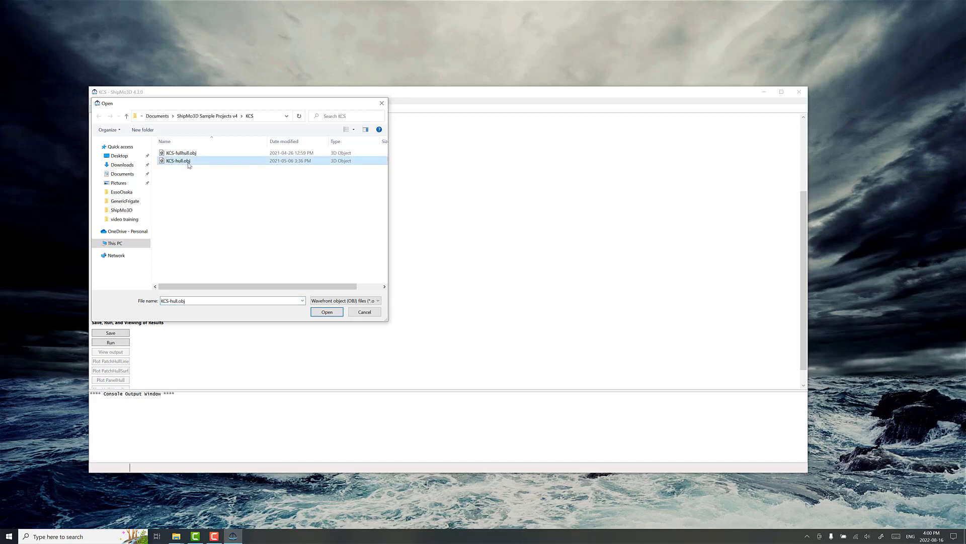
{"action": "left_click", "coordinate": [327, 313]}
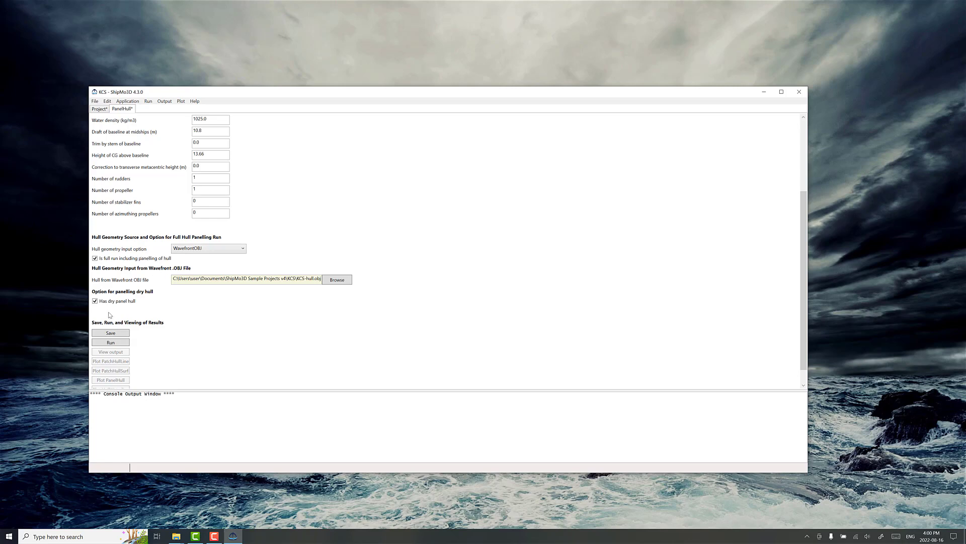
Save the PanelHull data and run the hull panelling.
{"action": "left_click", "coordinate": [115, 337]}
{"action": "left_click", "coordinate": [114, 344]}
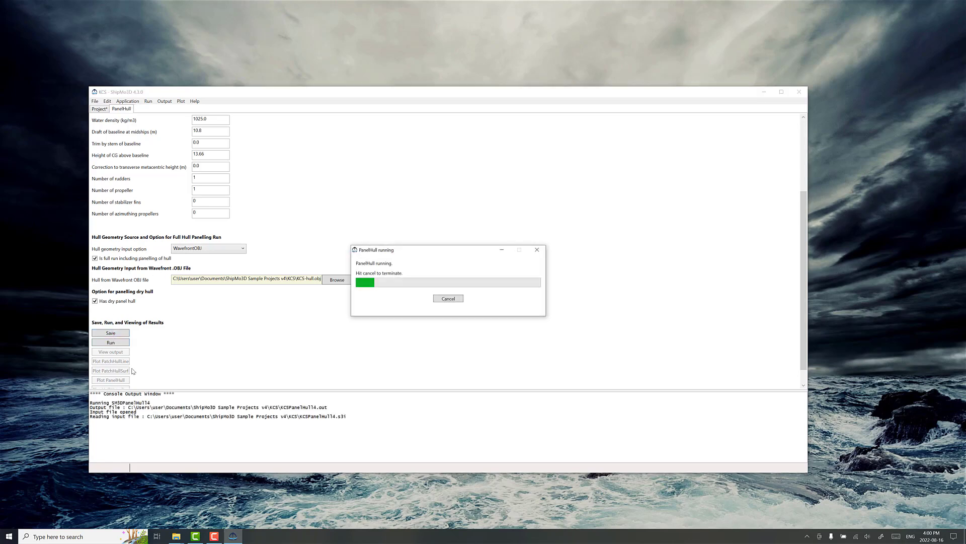
{"action": "left_click", "coordinate": [503, 291]}
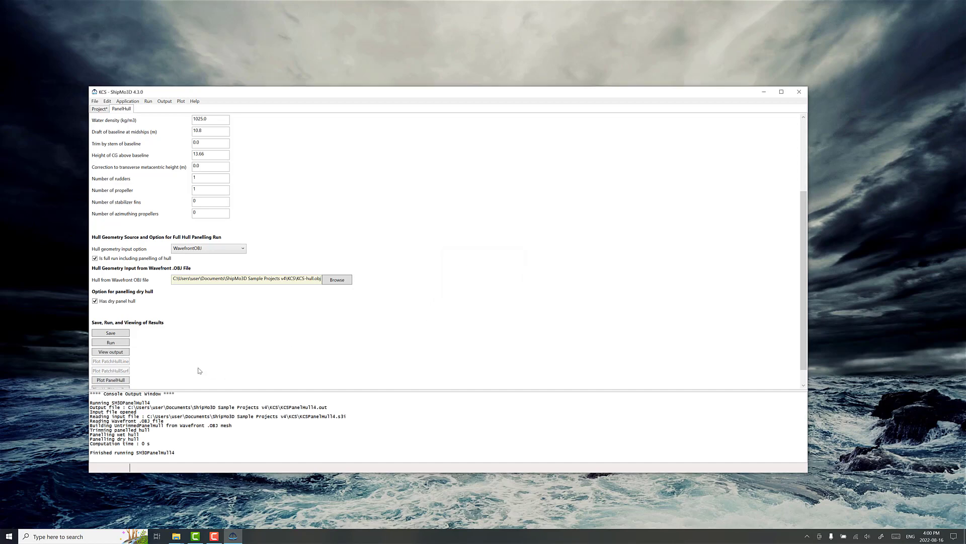
Plot the panelled hull and inspect it from below and several sides, ending at camera position -27° vertical and 27° horizontal.
{"action": "scroll", "coordinate": [199, 368], "scroll_direction": "down", "scroll_amount": 1}
{"action": "left_click", "coordinate": [111, 363]}
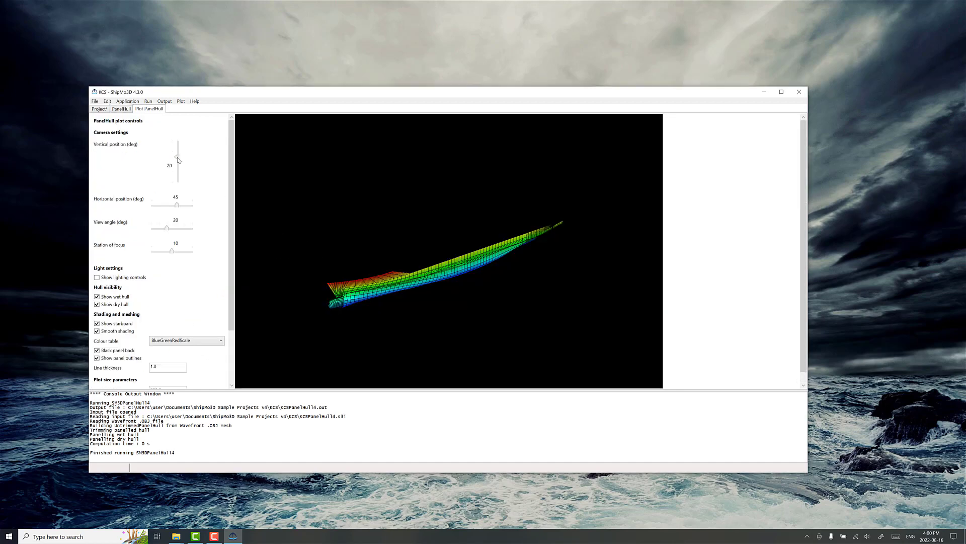
{"action": "left_click_drag", "start_coordinate": [178, 157], "coordinate": [179, 170]}
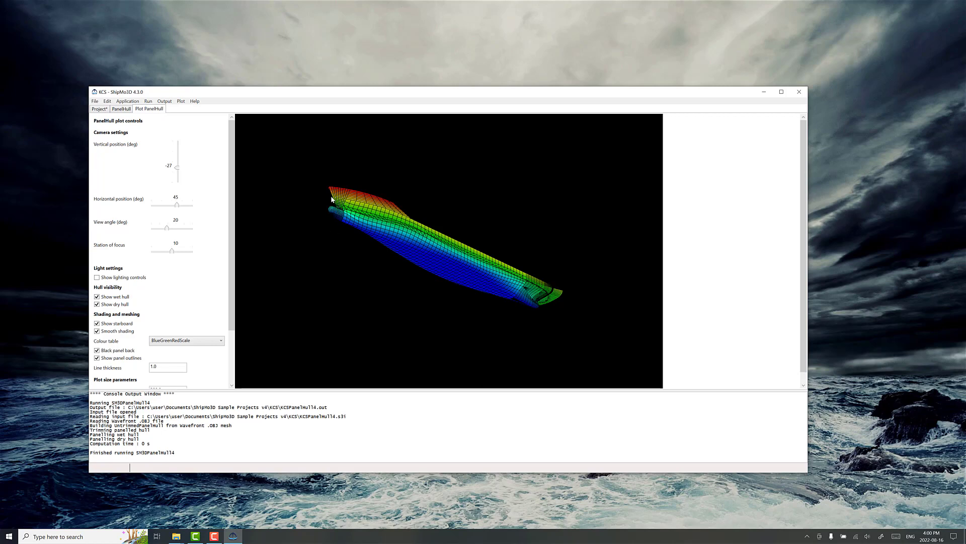
{"action": "left_click_drag", "start_coordinate": [175, 203], "coordinate": [157, 212]}
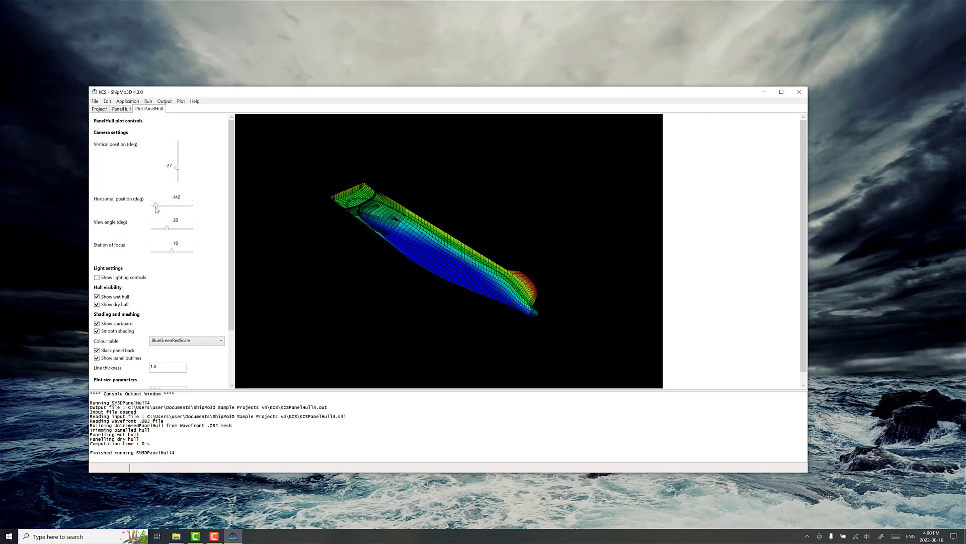
{"action": "left_click_drag", "start_coordinate": [156, 208], "coordinate": [161, 208]}
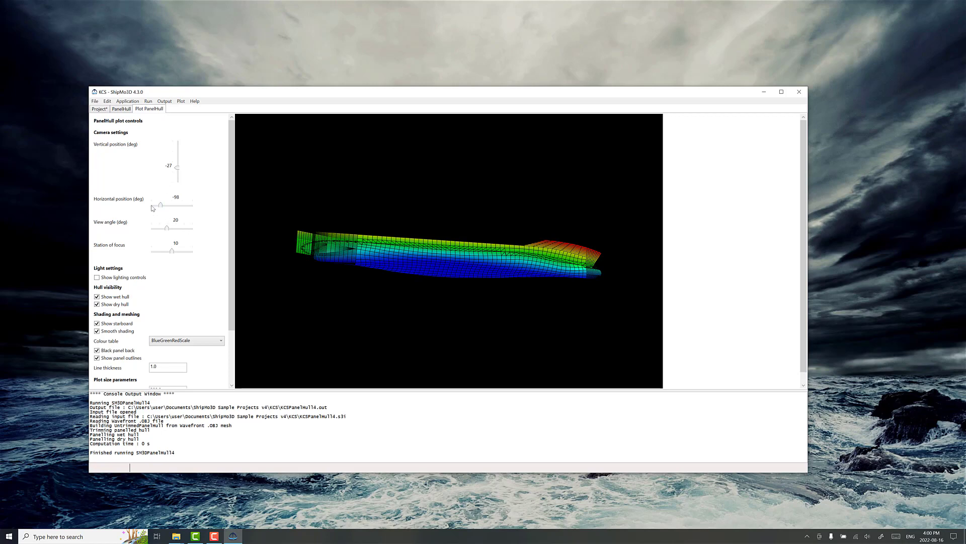
{"action": "left_click_drag", "start_coordinate": [160, 205], "coordinate": [175, 206]}
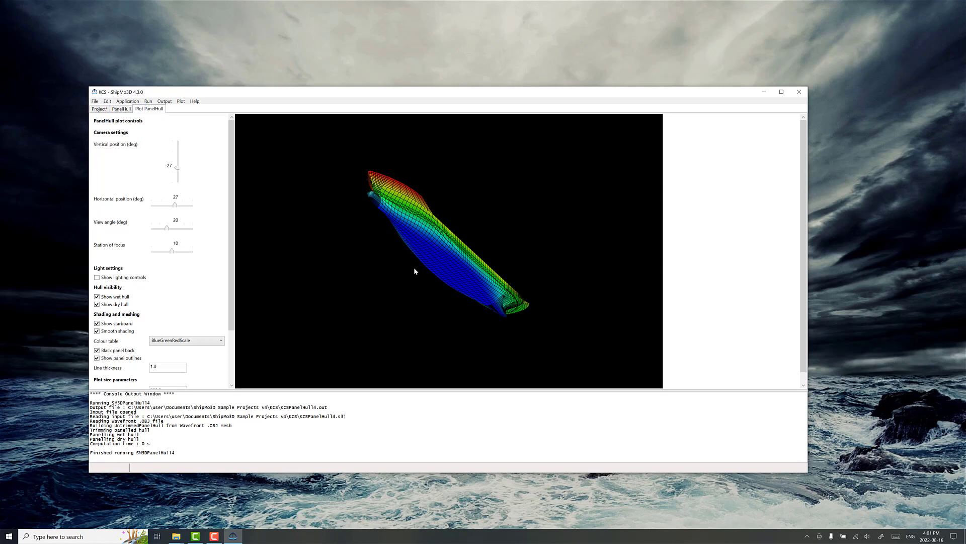
Add the existing PanelLid data file KCSPanelLid4.s3i to the project and accept the directory update.
{"action": "left_click", "coordinate": [94, 101]}
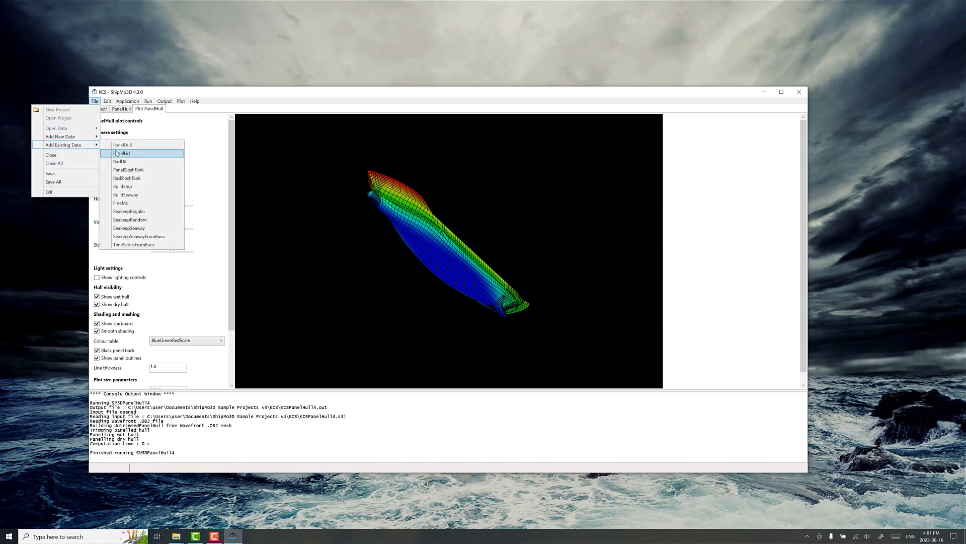
{"action": "left_click", "coordinate": [116, 154]}
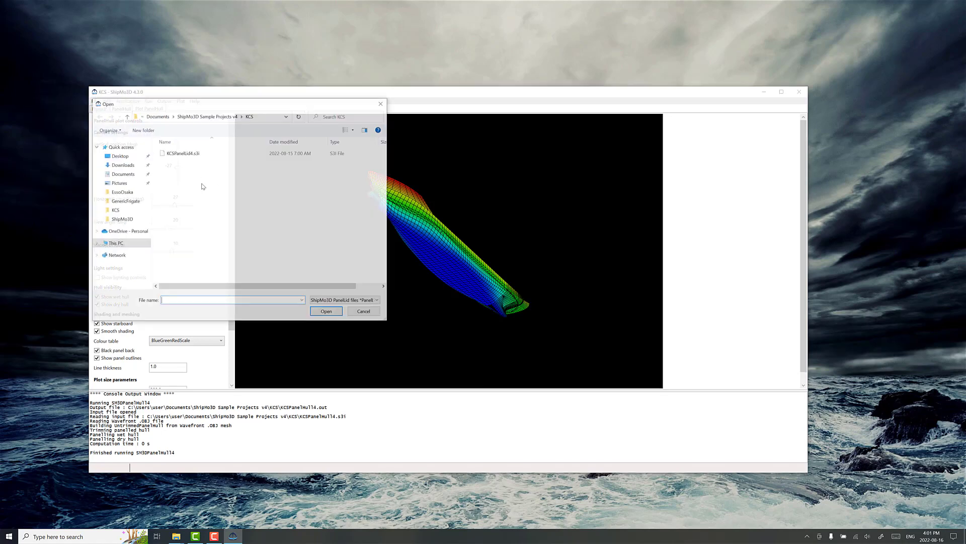
{"action": "left_click", "coordinate": [188, 153]}
{"action": "left_click", "coordinate": [326, 312]}
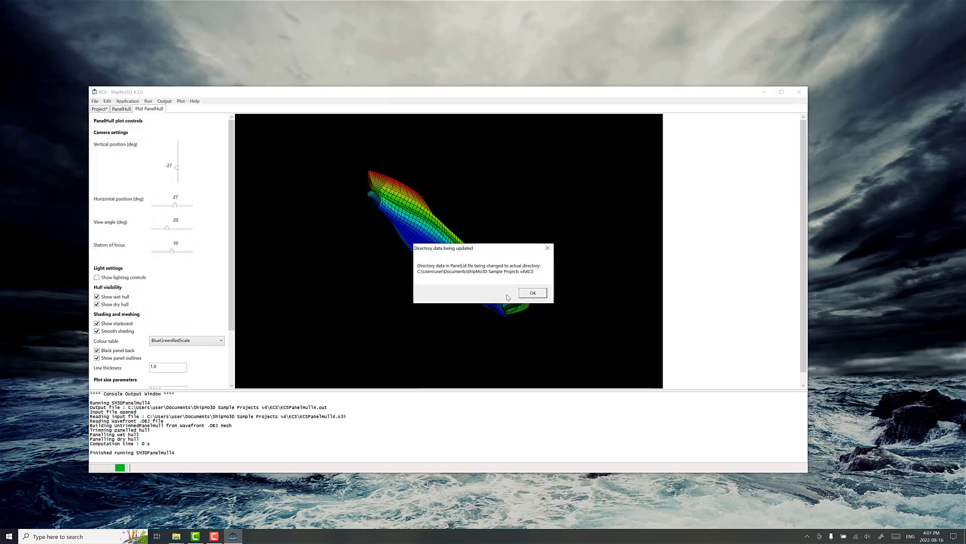
{"action": "left_click", "coordinate": [533, 294]}
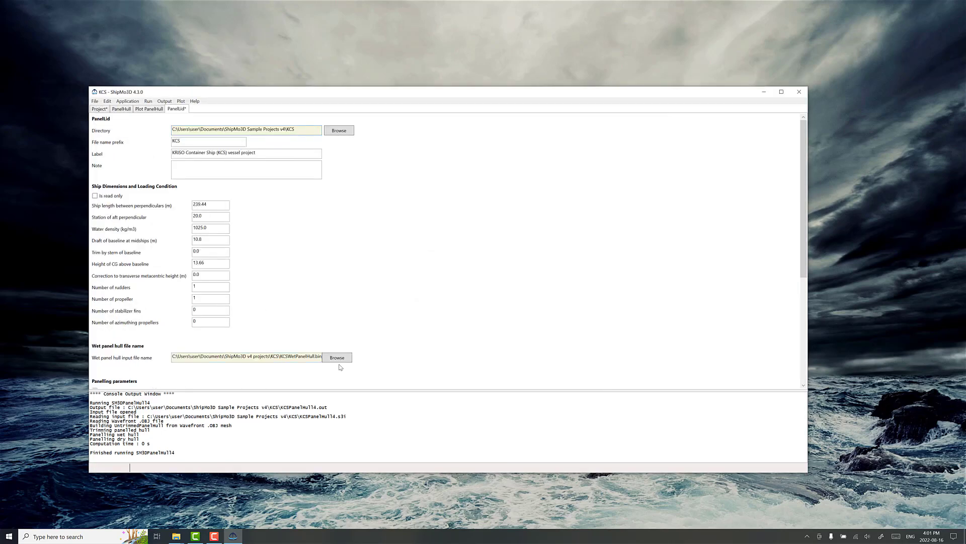
Set the PanelLid wet panel hull input file to KCSWetPanelHull.bin from the KCS sample project folder.
{"action": "left_click", "coordinate": [337, 357]}
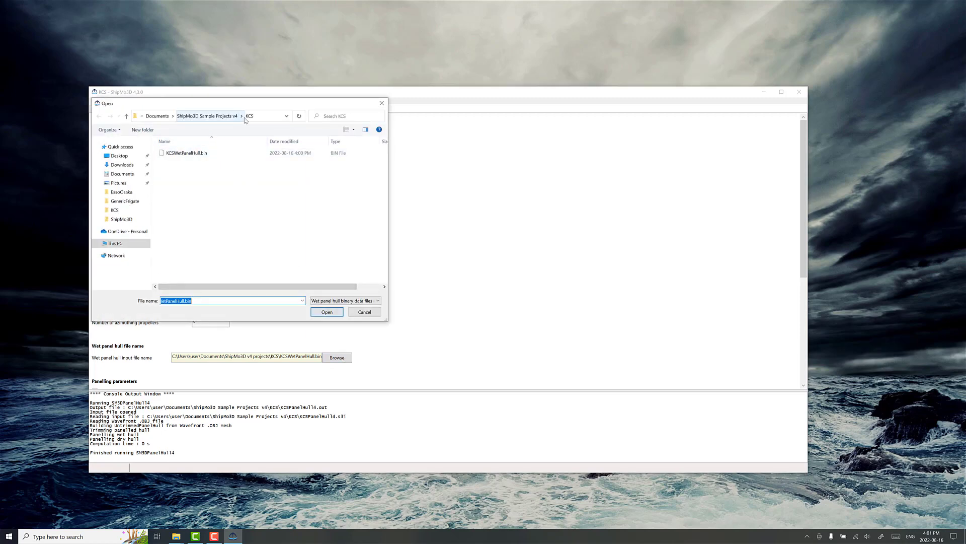
{"action": "left_click", "coordinate": [194, 152]}
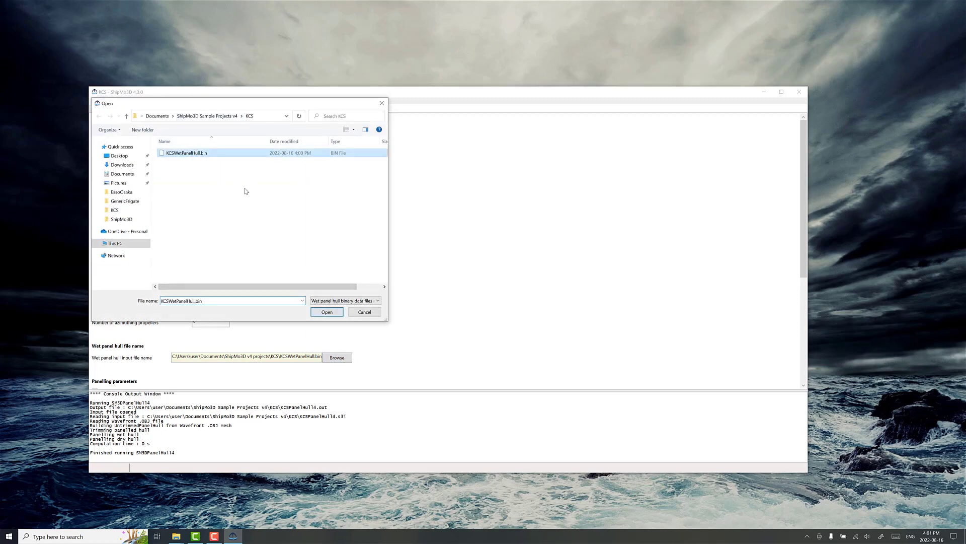
{"action": "left_click", "coordinate": [326, 312]}
Save and run PanelLid with its existing panelling parameters, and plot the resulting lid.
{"action": "scroll", "coordinate": [282, 326], "scroll_direction": "down", "scroll_amount": 3}
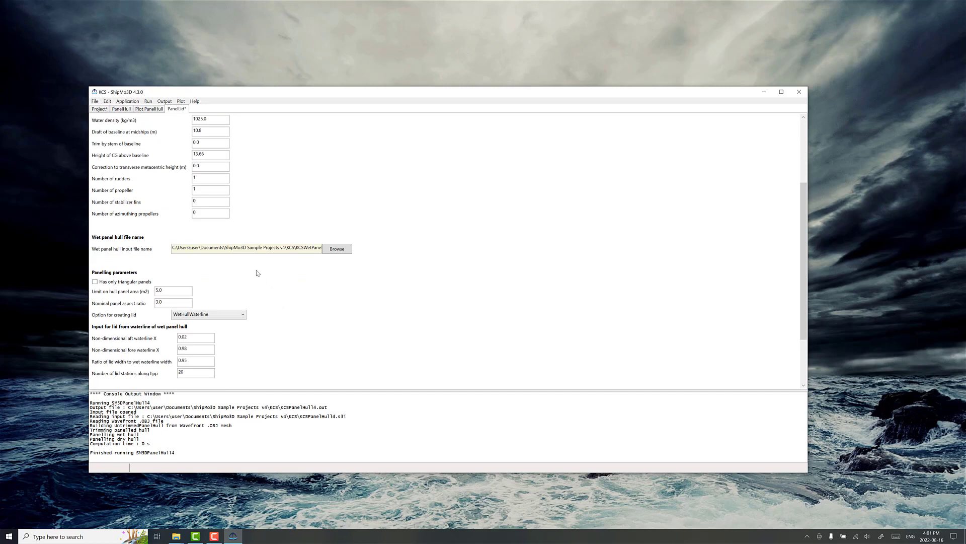
{"action": "scroll", "coordinate": [257, 273], "scroll_direction": "down", "scroll_amount": 2}
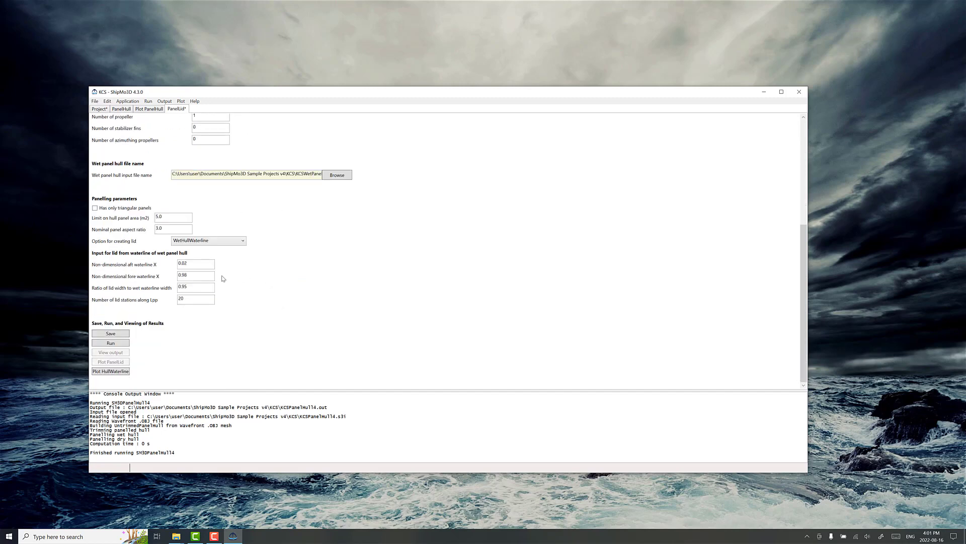
{"action": "left_click", "coordinate": [121, 334]}
{"action": "left_click", "coordinate": [121, 343]}
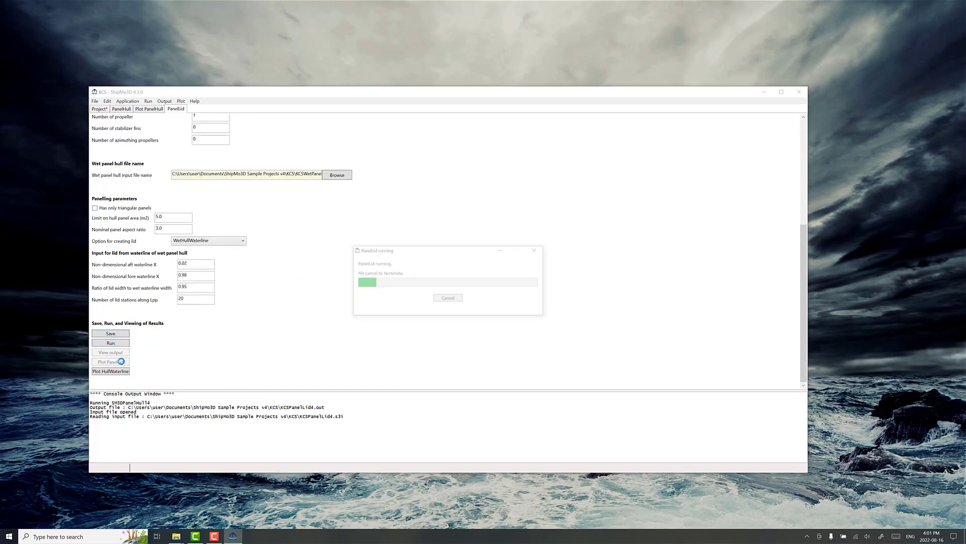
{"action": "left_click", "coordinate": [120, 362]}
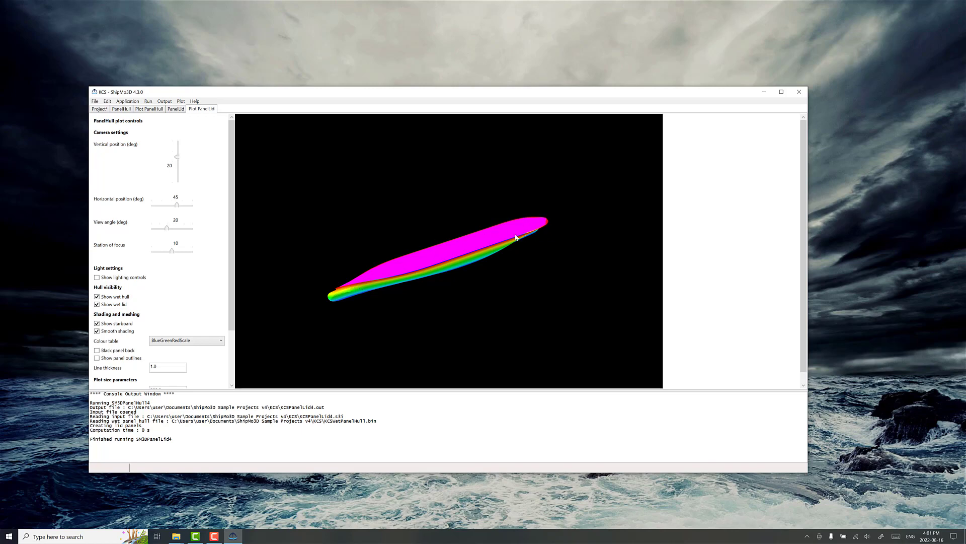
Add the existing RadDif data file KCSRadDif4.s3i to the project and accept the directory update.
{"action": "left_click", "coordinate": [96, 102]}
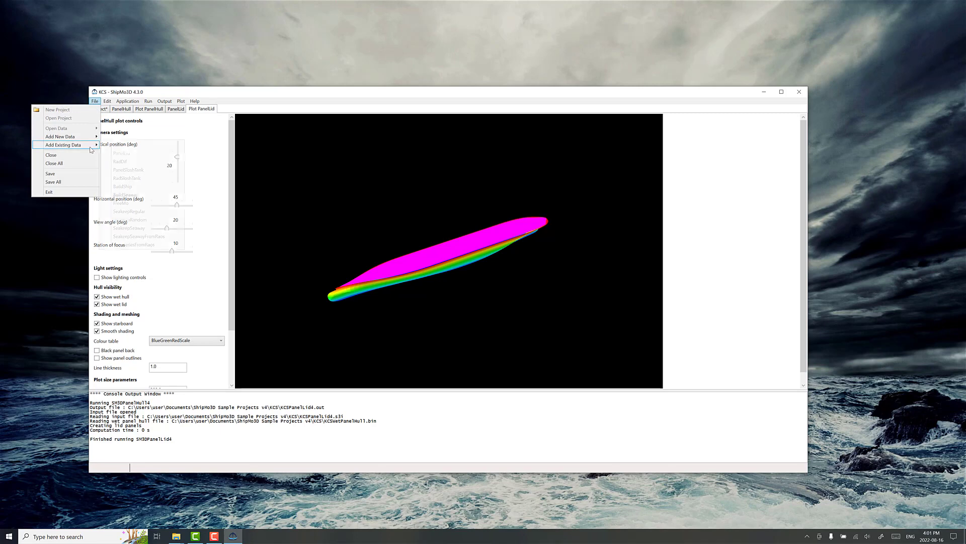
{"action": "mouse_move", "coordinate": [88, 146]}
{"action": "left_click", "coordinate": [127, 162]}
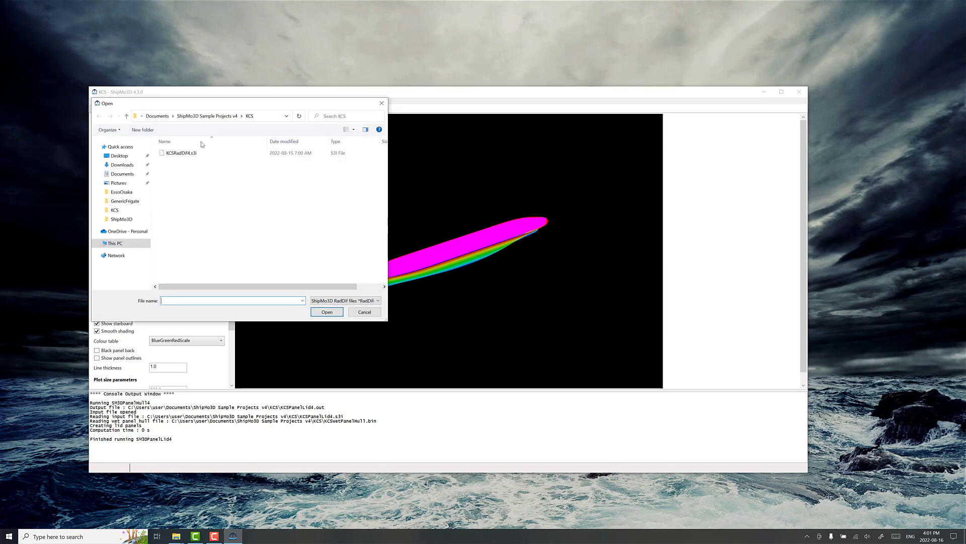
{"action": "left_click", "coordinate": [186, 153]}
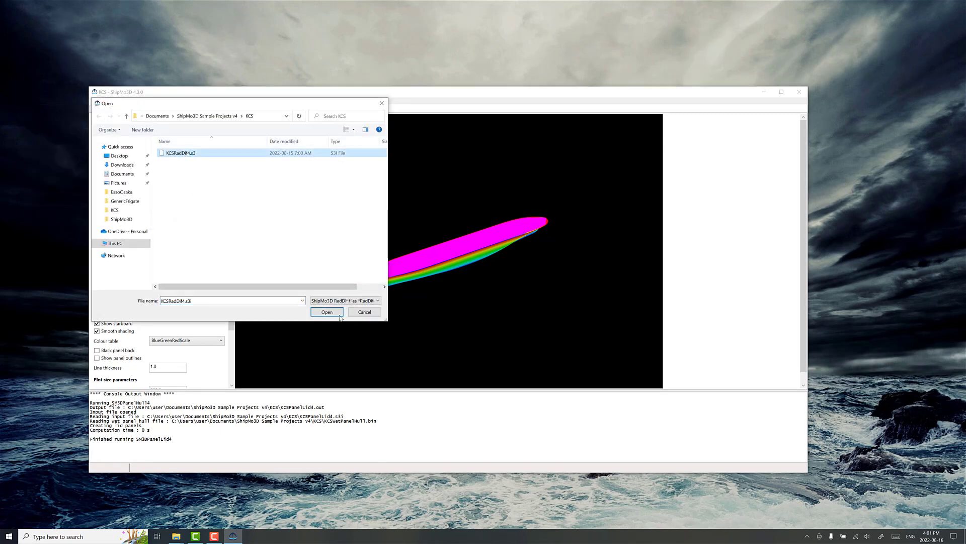
{"action": "left_click", "coordinate": [327, 312]}
{"action": "left_click", "coordinate": [531, 293]}
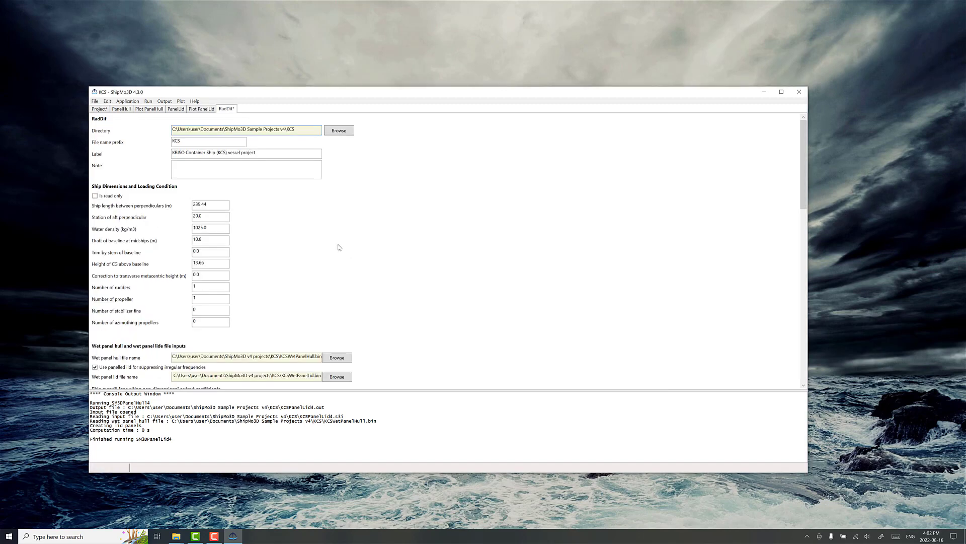
Set the RadDif input files to KCSWetPanelHull.bin for the wet hull and KCSWetPanelLid.bin for the lid.
{"action": "scroll", "coordinate": [182, 288], "scroll_direction": "down", "scroll_amount": 3}
{"action": "left_click", "coordinate": [338, 285]}
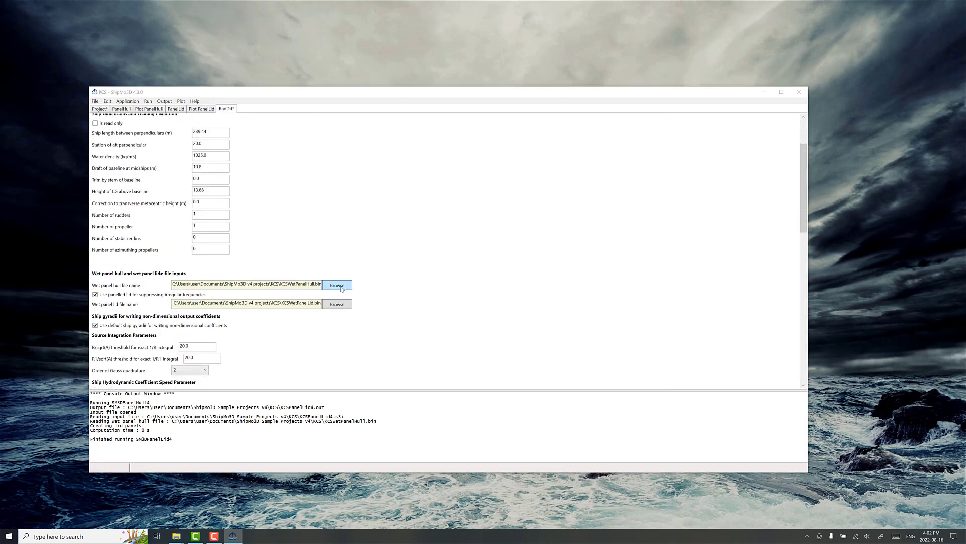
{"action": "left_click", "coordinate": [194, 154]}
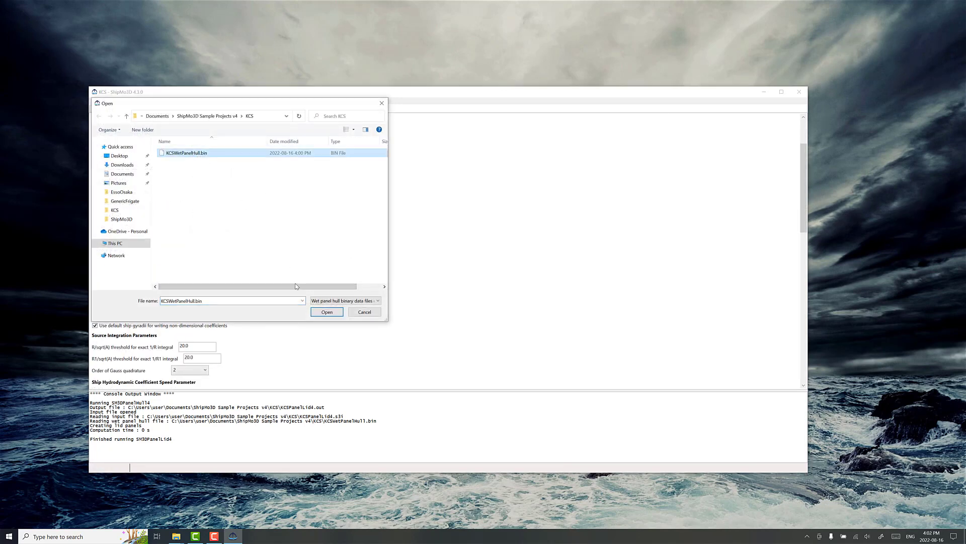
{"action": "left_click", "coordinate": [327, 312]}
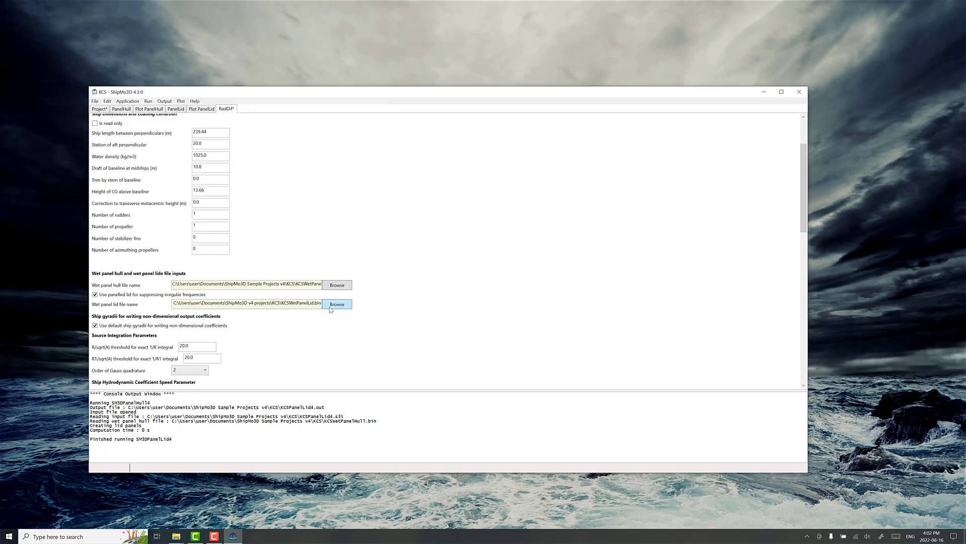
{"action": "left_click", "coordinate": [337, 304]}
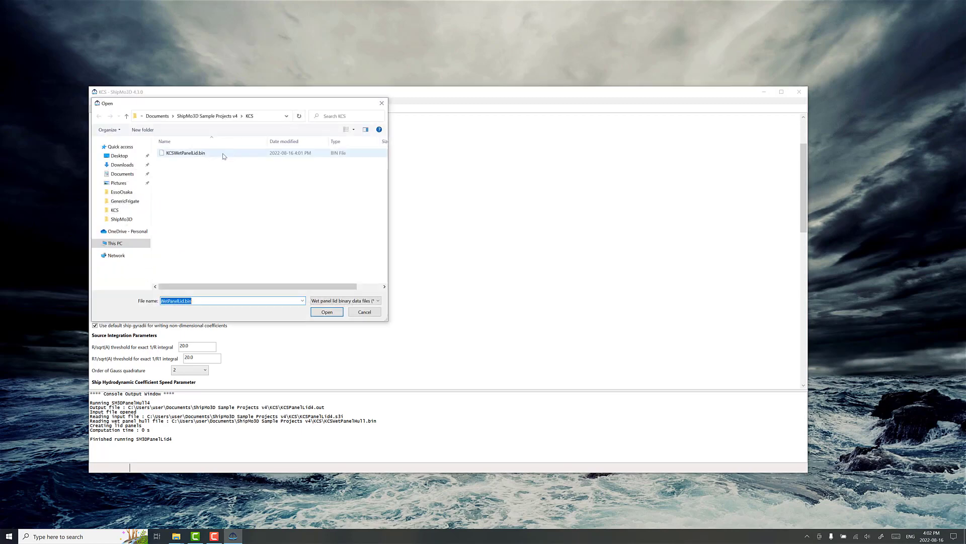
{"action": "left_click", "coordinate": [221, 154]}
{"action": "left_click", "coordinate": [327, 313]}
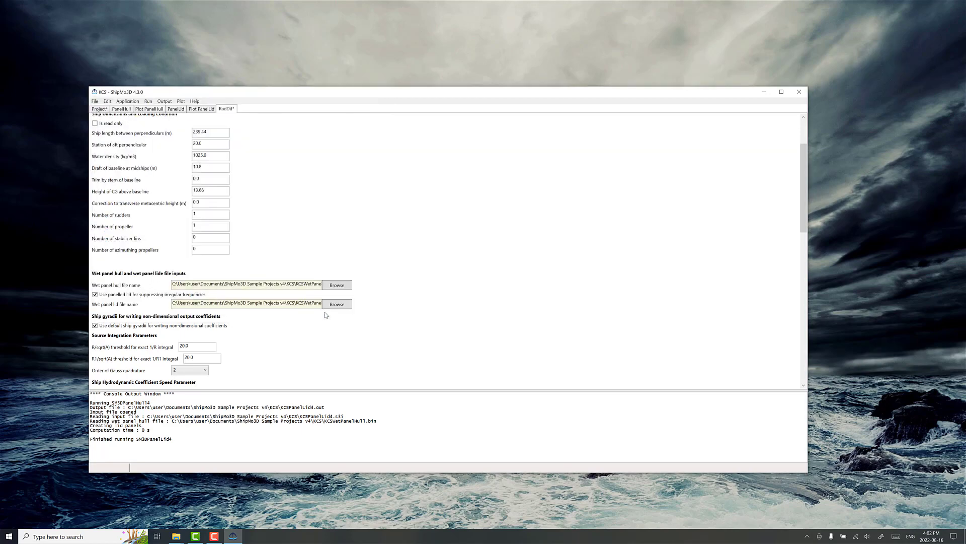
Save and run RadDif with its existing radiation and diffraction parameters, and plot the radiation coefficients.
{"action": "scroll", "coordinate": [224, 307], "scroll_direction": "down", "scroll_amount": 5}
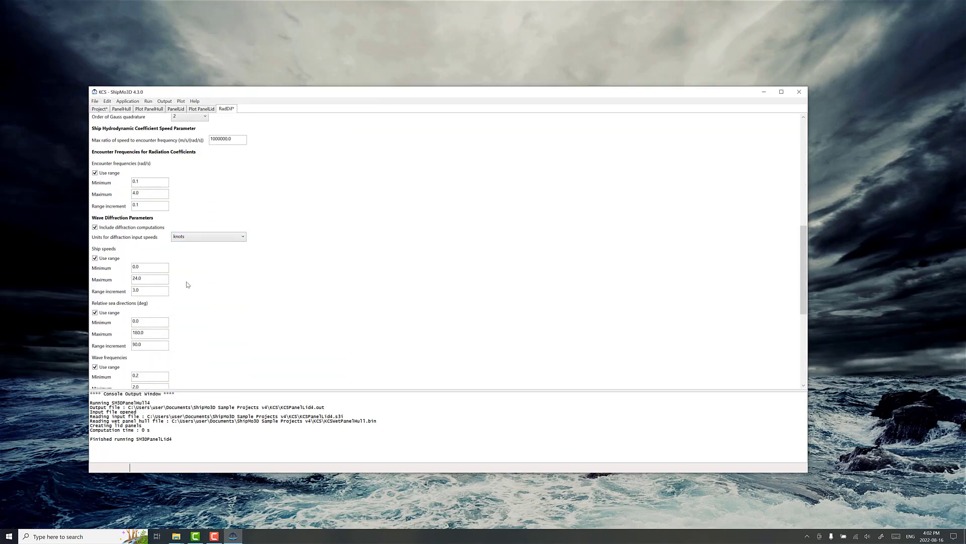
{"action": "scroll", "coordinate": [189, 285], "scroll_direction": "down", "scroll_amount": 3}
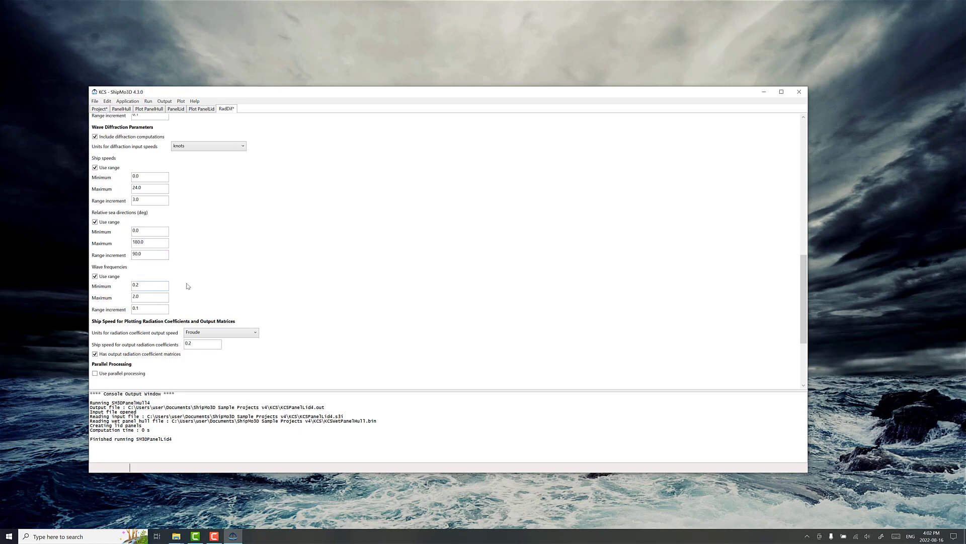
{"action": "scroll", "coordinate": [192, 258], "scroll_direction": "down", "scroll_amount": 3}
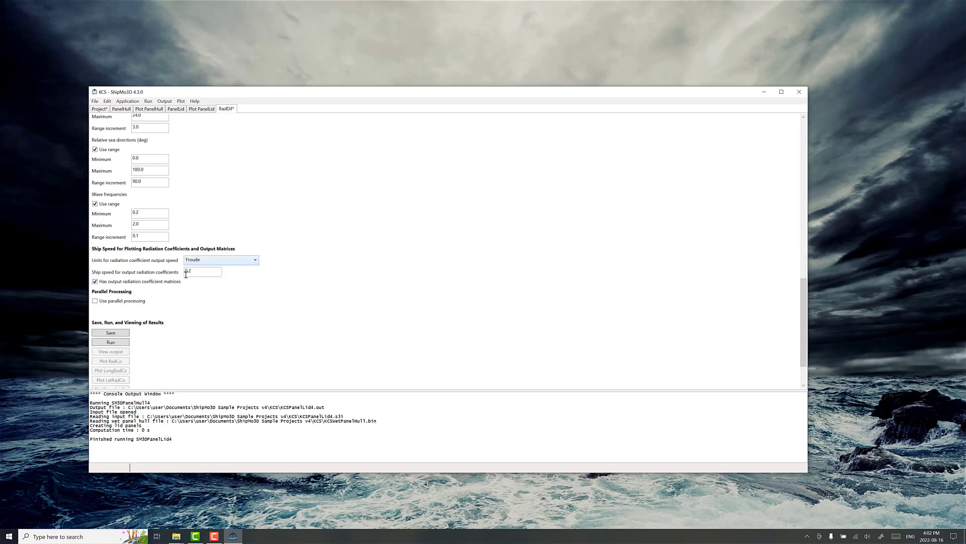
{"action": "left_click", "coordinate": [113, 333]}
{"action": "scroll", "coordinate": [202, 278], "scroll_direction": "down", "scroll_amount": 2}
{"action": "left_click", "coordinate": [117, 297]}
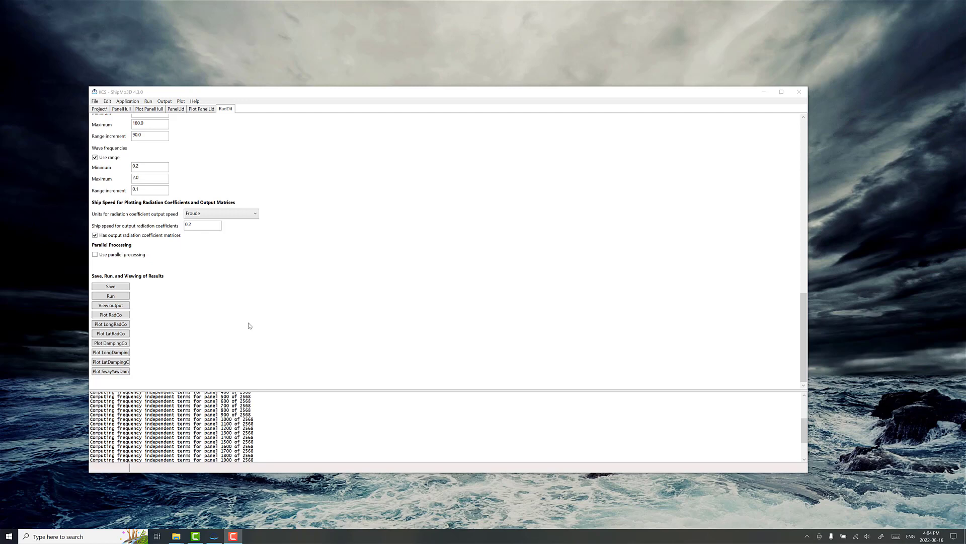
{"action": "left_click", "coordinate": [116, 316]}
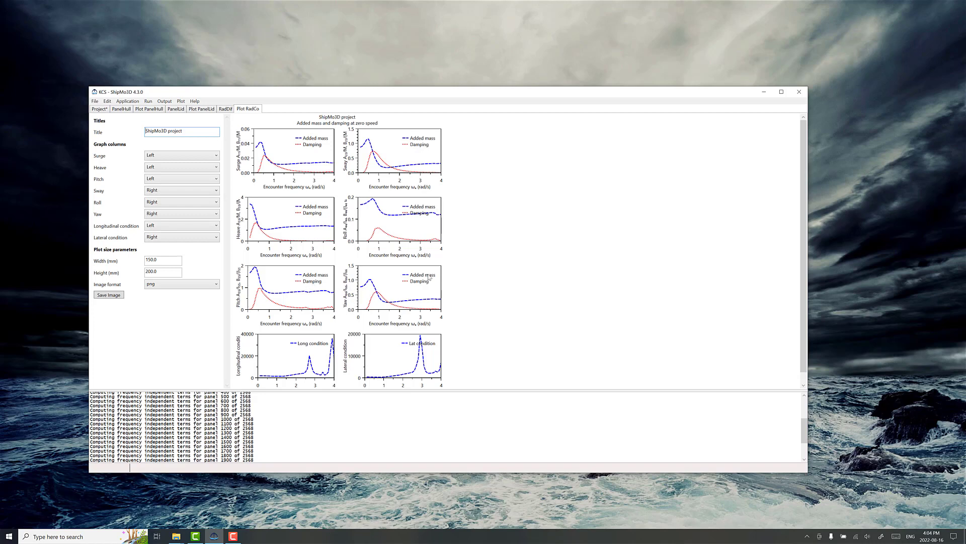
Add the existing BuildShip data file KCSBuildShip4.s3i to the project and accept the directory update.
{"action": "left_click", "coordinate": [94, 101]}
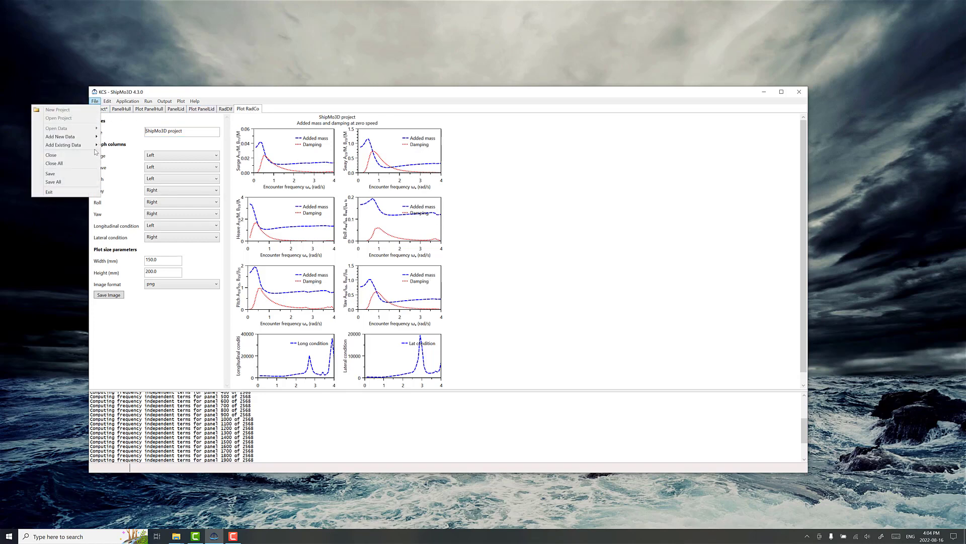
{"action": "mouse_move", "coordinate": [89, 146]}
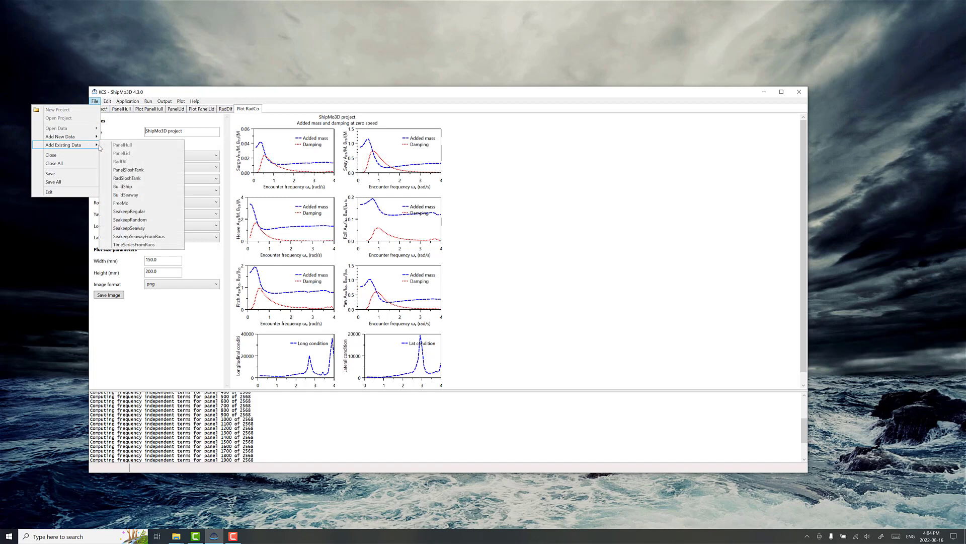
{"action": "left_click", "coordinate": [122, 186]}
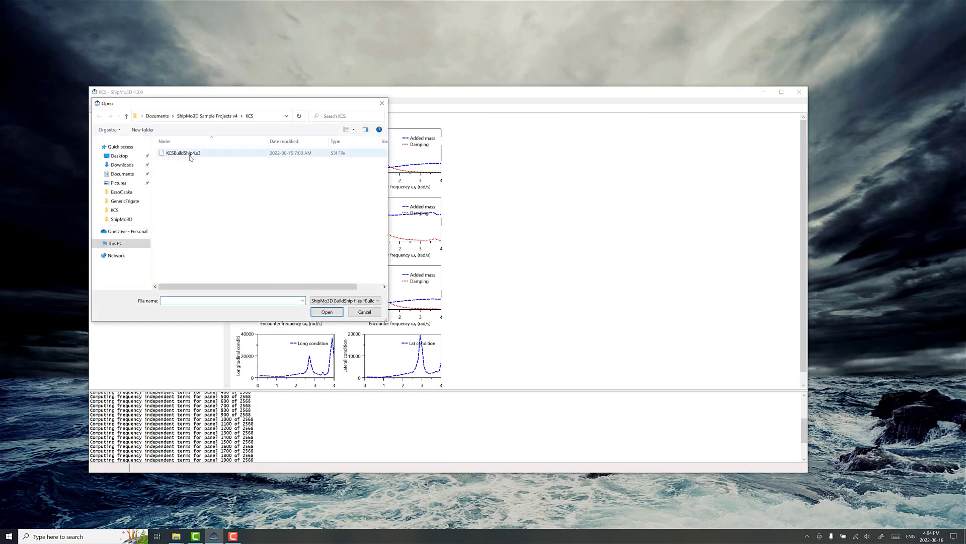
{"action": "left_click", "coordinate": [184, 153]}
{"action": "left_click", "coordinate": [327, 311]}
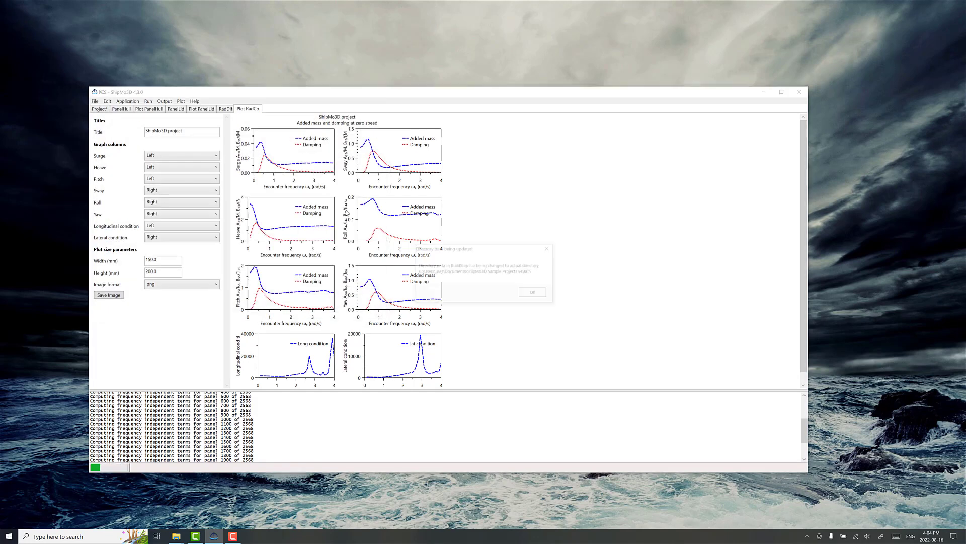
{"action": "key", "text": "Return"}
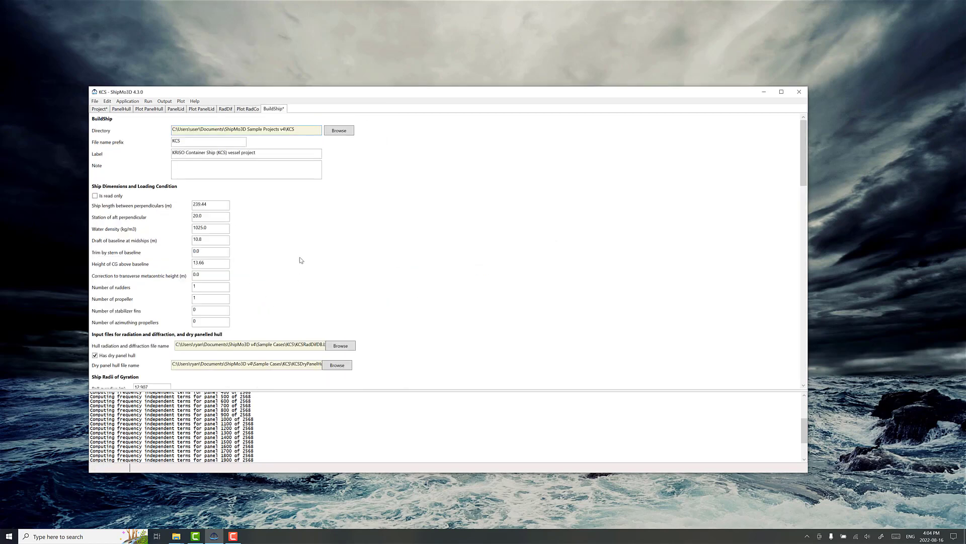
Set the BuildShip input files to KCSRadDifDB.bin for hull radiation and diffraction and KCSDryPanelHull.bin for the dry panel hull.
{"action": "scroll", "coordinate": [291, 243], "scroll_direction": "down", "scroll_amount": 3}
{"action": "scroll", "coordinate": [287, 256], "scroll_direction": "down", "scroll_amount": 1}
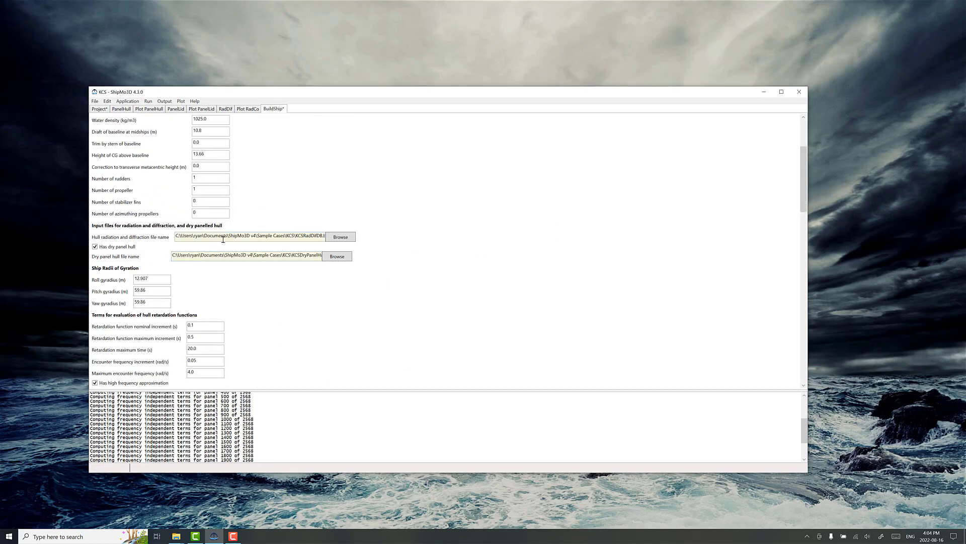
{"action": "left_click", "coordinate": [333, 239]}
{"action": "left_click", "coordinate": [203, 155]}
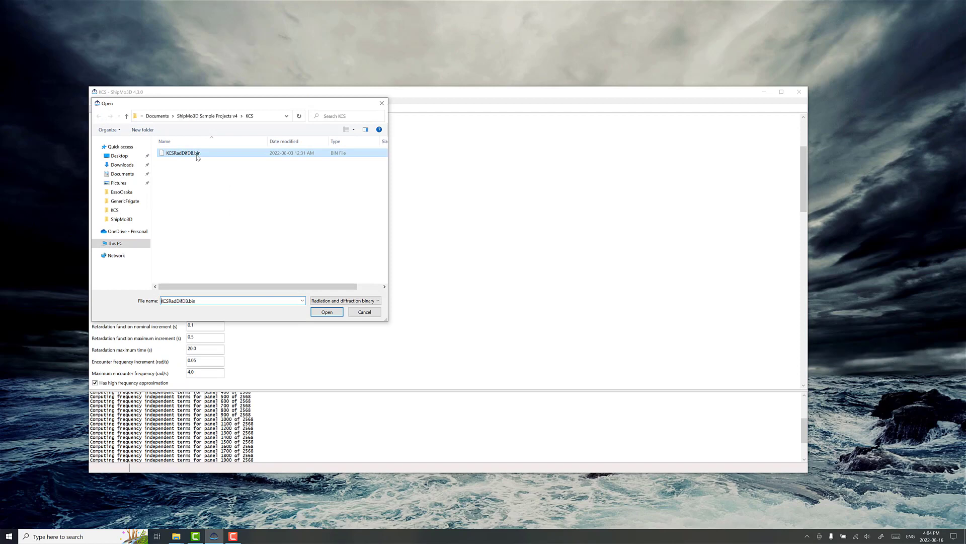
{"action": "left_click", "coordinate": [316, 305]}
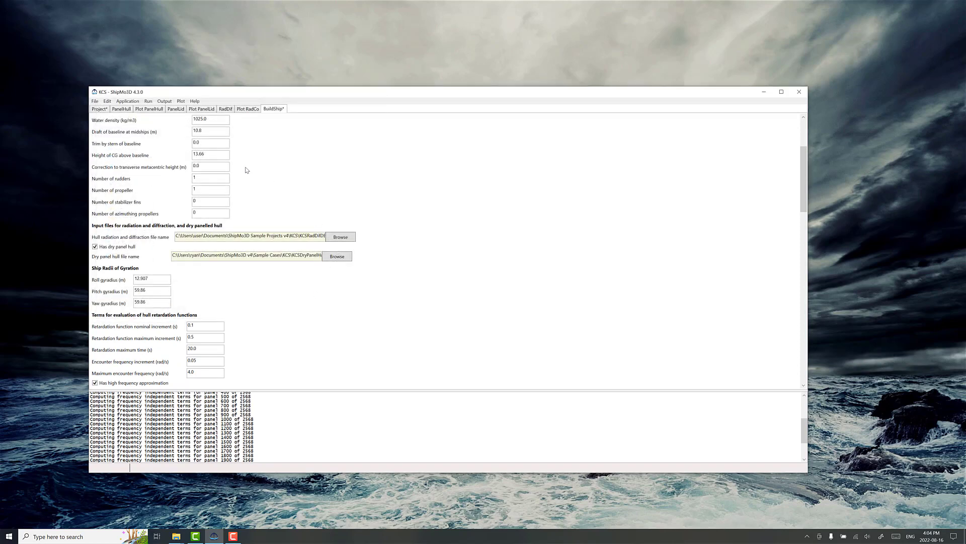
{"action": "left_click", "coordinate": [337, 256]}
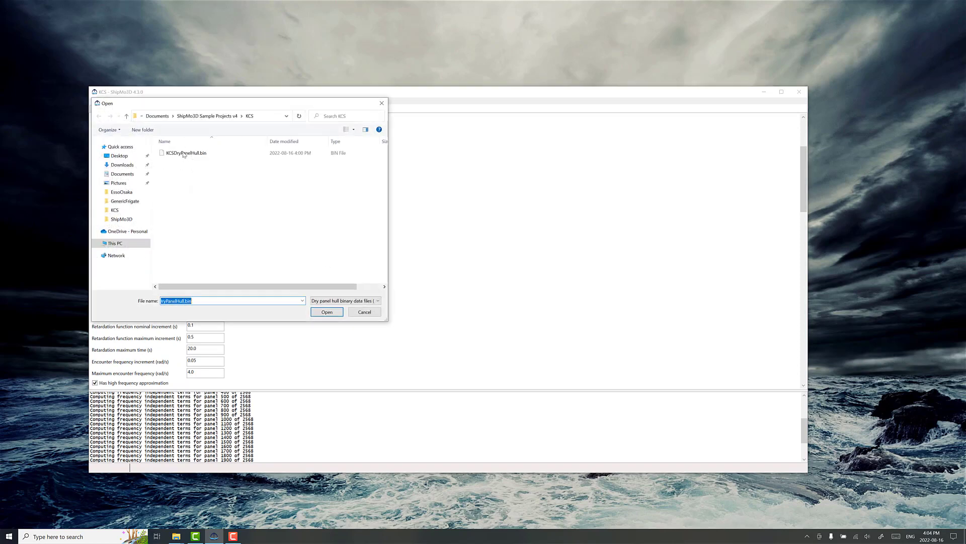
{"action": "left_click", "coordinate": [334, 315]}
Save and run BuildShip with its existing resistance, maneuvering and appendage parameters, and plot the resulting ship.
{"action": "scroll", "coordinate": [270, 267], "scroll_direction": "down", "scroll_amount": 4}
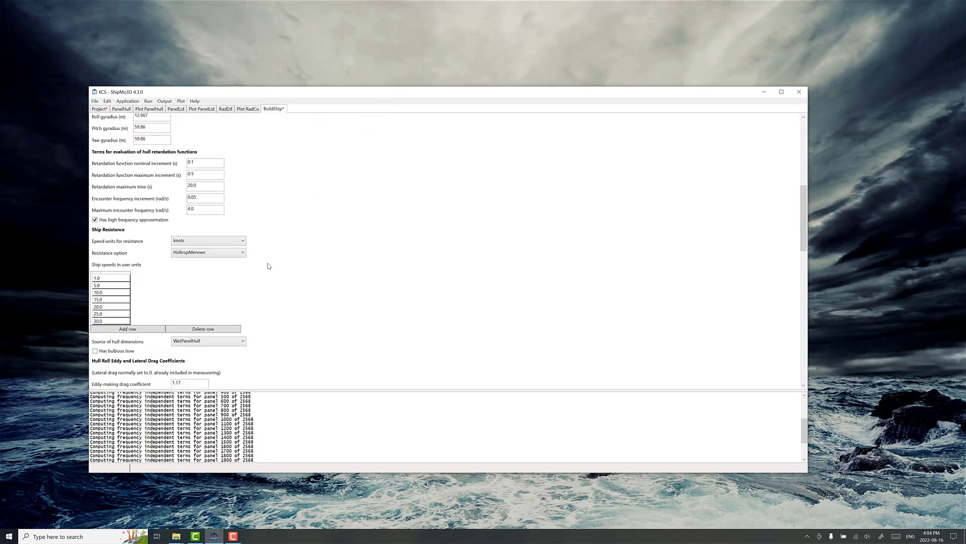
{"action": "scroll", "coordinate": [252, 259], "scroll_direction": "down", "scroll_amount": 2}
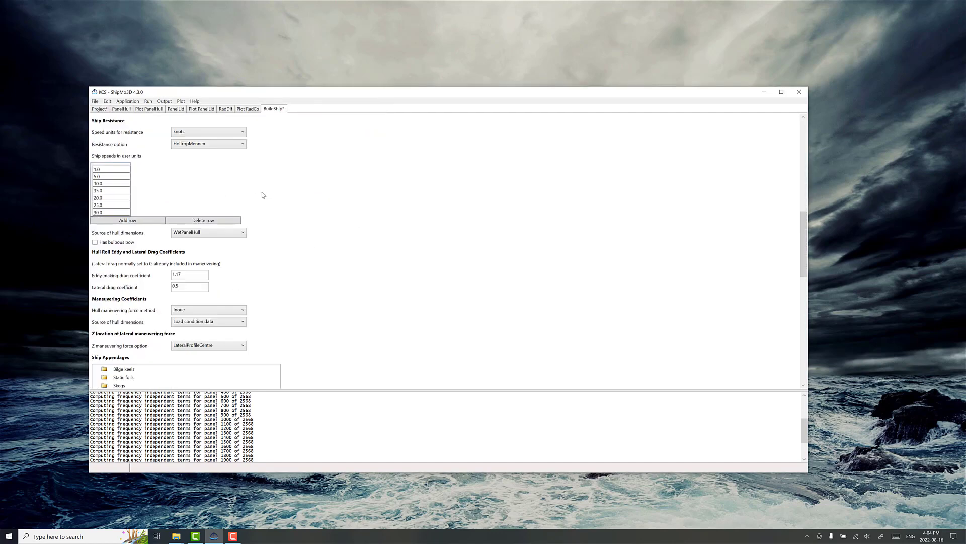
{"action": "scroll", "coordinate": [267, 226], "scroll_direction": "down", "scroll_amount": 2}
{"action": "scroll", "coordinate": [292, 284], "scroll_direction": "down", "scroll_amount": 1}
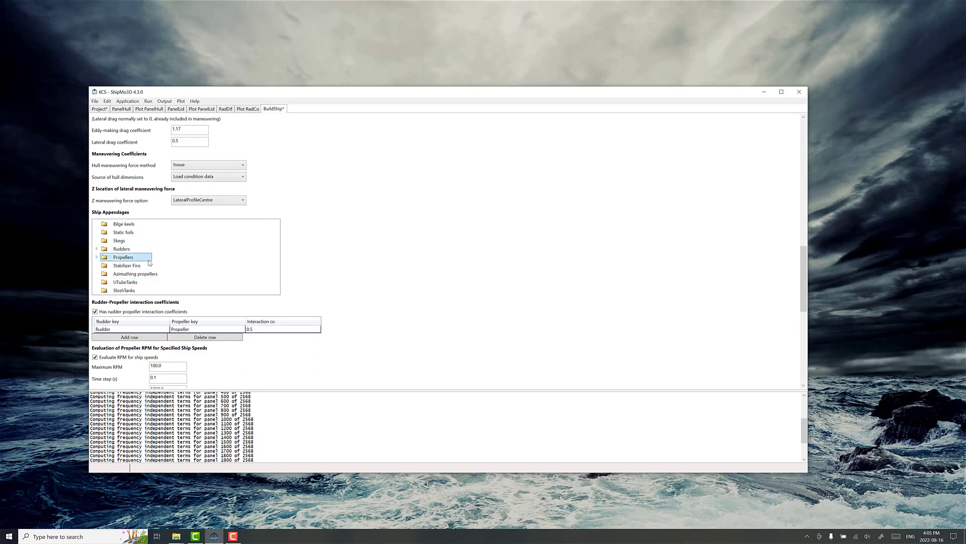
{"action": "scroll", "coordinate": [387, 254], "scroll_direction": "down", "scroll_amount": 10}
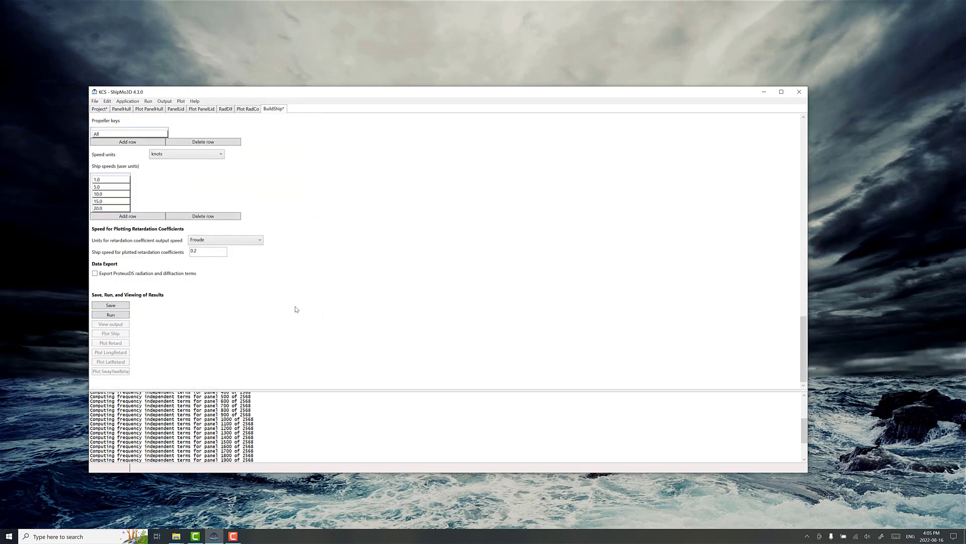
{"action": "left_click", "coordinate": [111, 315]}
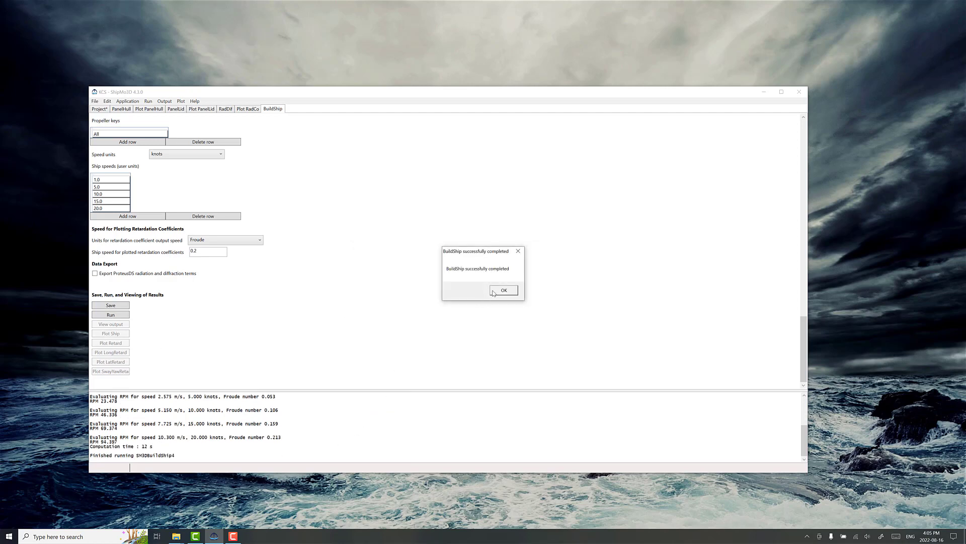
{"action": "left_click", "coordinate": [501, 291]}
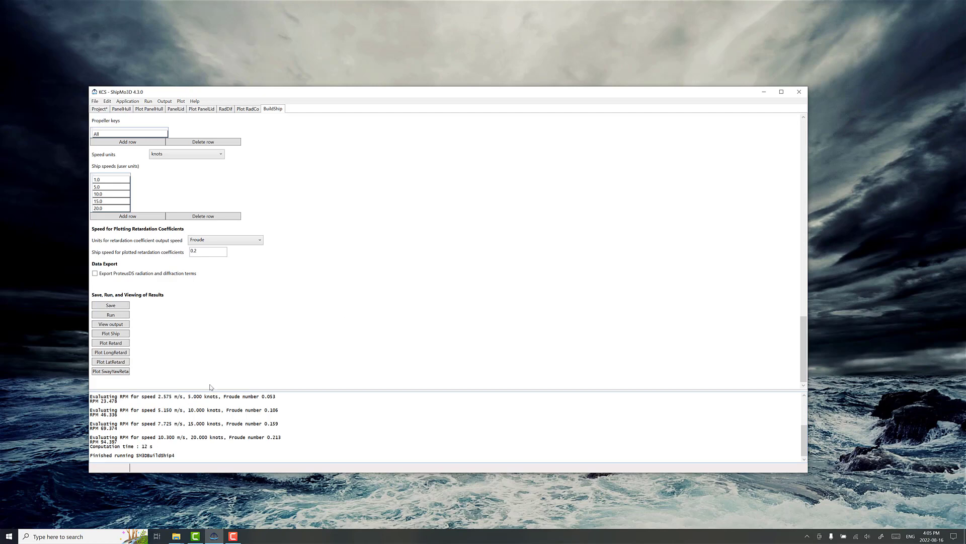
{"action": "left_click", "coordinate": [118, 334]}
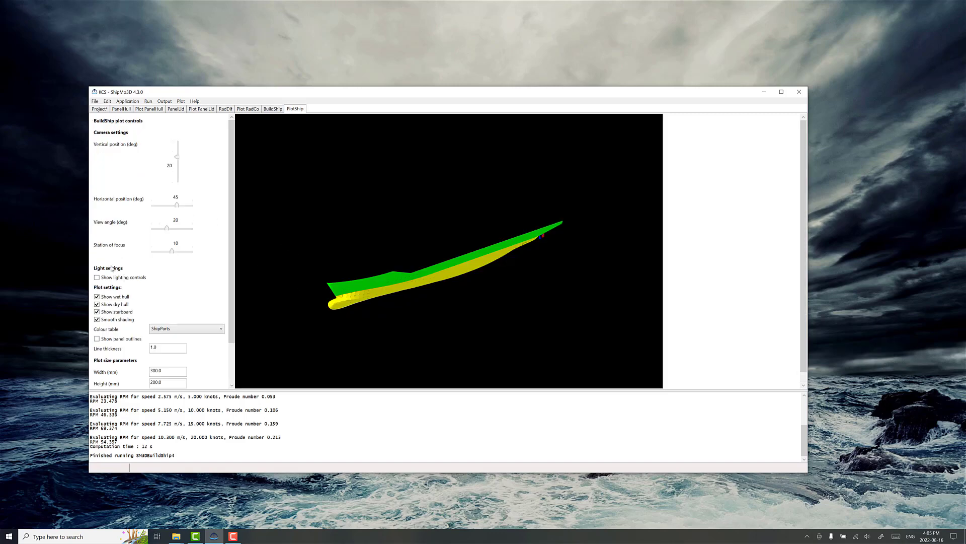
Show panel outlines on the ship plot and set the camera to -30 degrees vertical and 54 degrees horizontal.
{"action": "left_click", "coordinate": [97, 338]}
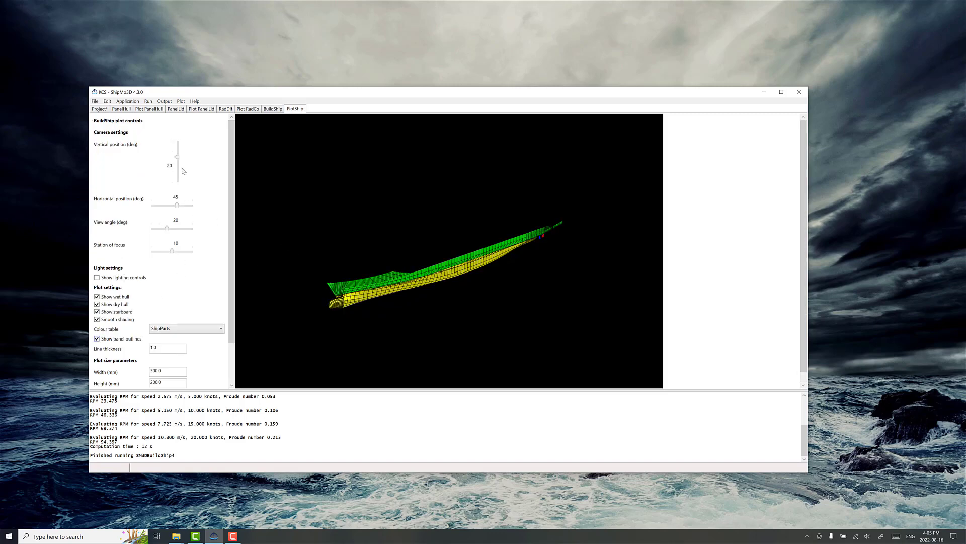
{"action": "left_click_drag", "start_coordinate": [177, 157], "coordinate": [188, 206]}
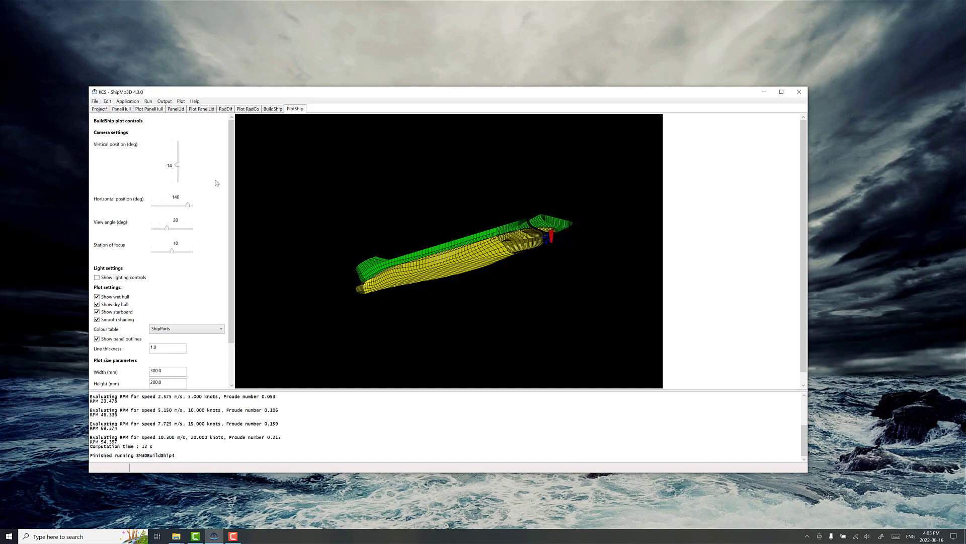
{"action": "left_click_drag", "start_coordinate": [177, 165], "coordinate": [175, 173]}
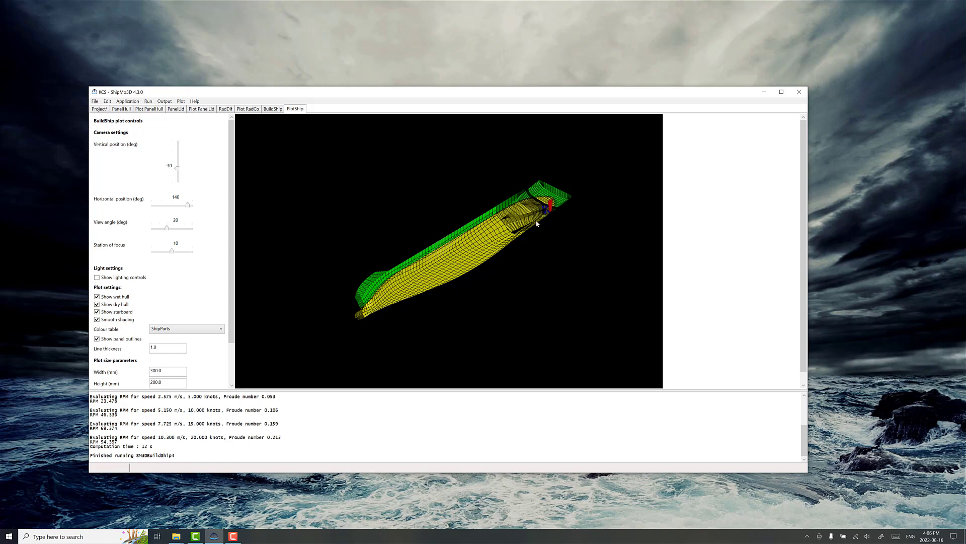
{"action": "left_click_drag", "start_coordinate": [189, 206], "coordinate": [183, 205]}
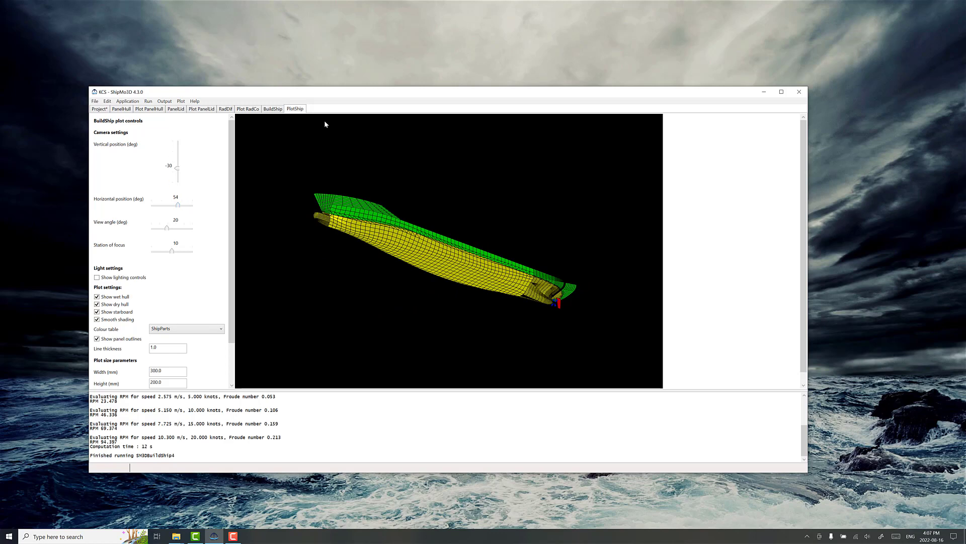
Add the existing BuildSeaway data file KCSBuildSeaway4.s3i to the project and accept the directory update.
{"action": "left_click", "coordinate": [95, 101]}
{"action": "mouse_move", "coordinate": [80, 146]}
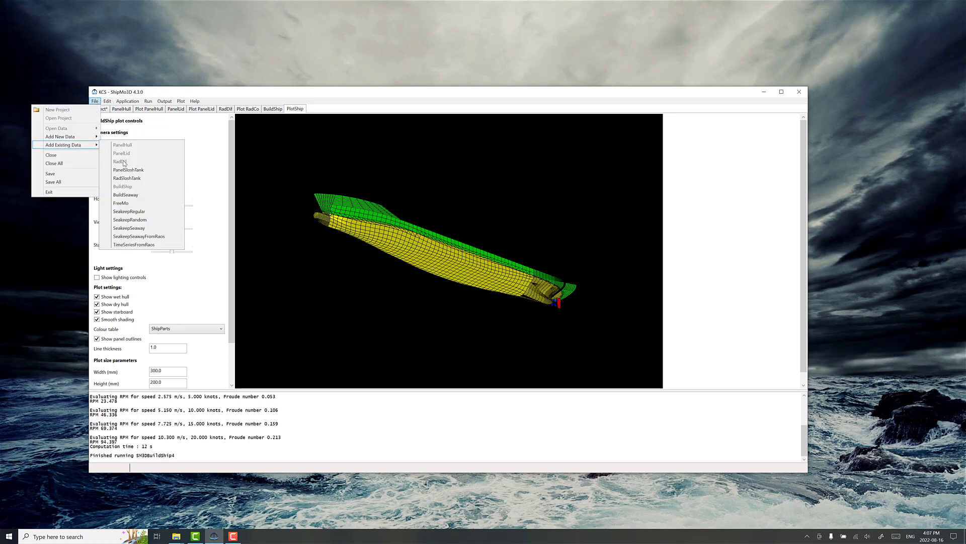
{"action": "left_click", "coordinate": [124, 194]}
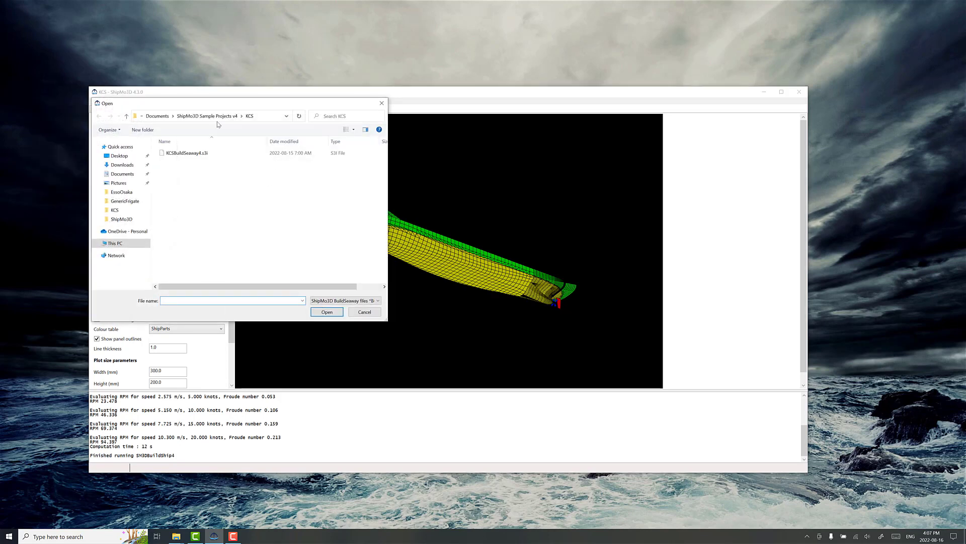
{"action": "left_click", "coordinate": [176, 153]}
{"action": "left_click", "coordinate": [318, 313]}
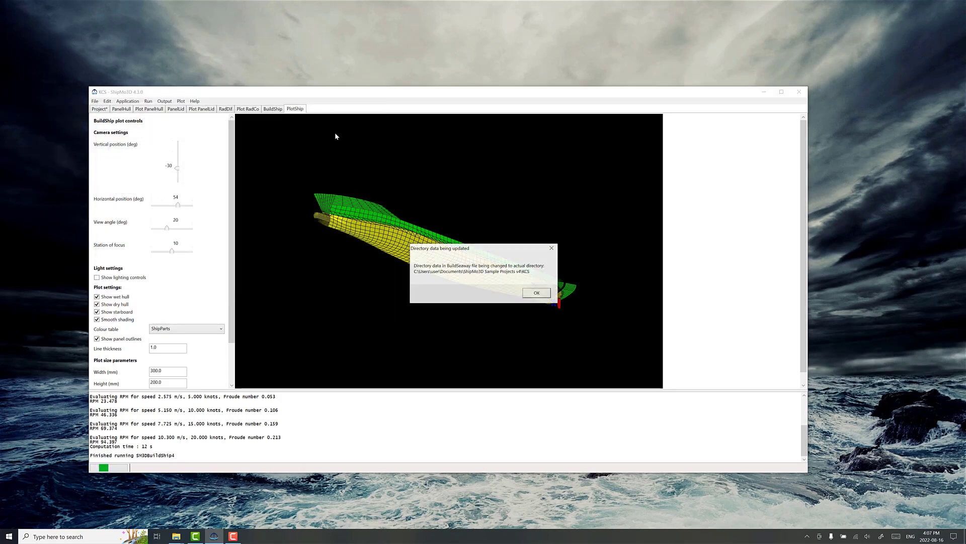
{"action": "key", "text": "Return"}
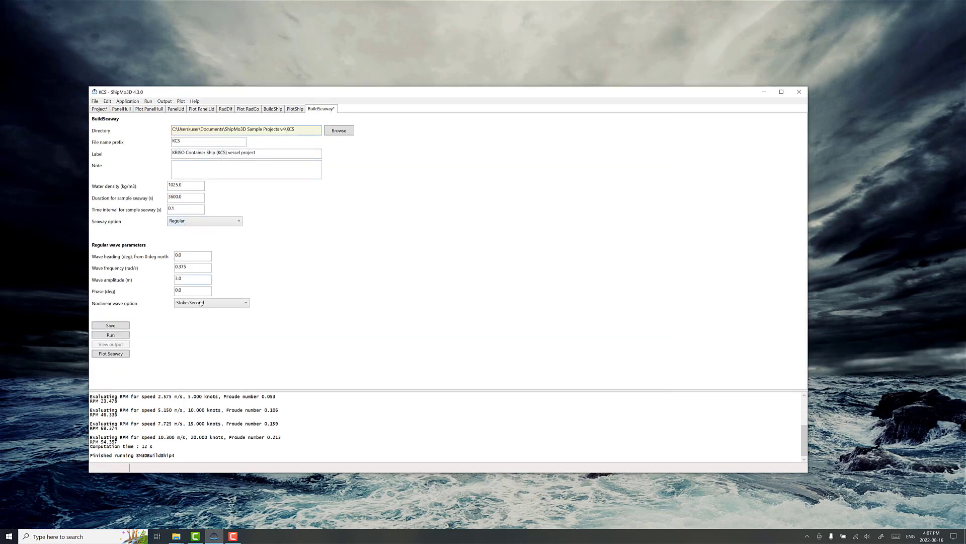
Save and run BuildSeaway with the Regular seaway option and its existing wave parameters.
{"action": "left_click", "coordinate": [198, 222]}
{"action": "left_click", "coordinate": [196, 230]}
{"action": "left_click", "coordinate": [110, 326]}
{"action": "left_click", "coordinate": [117, 335]}
{"action": "left_click", "coordinate": [507, 290]}
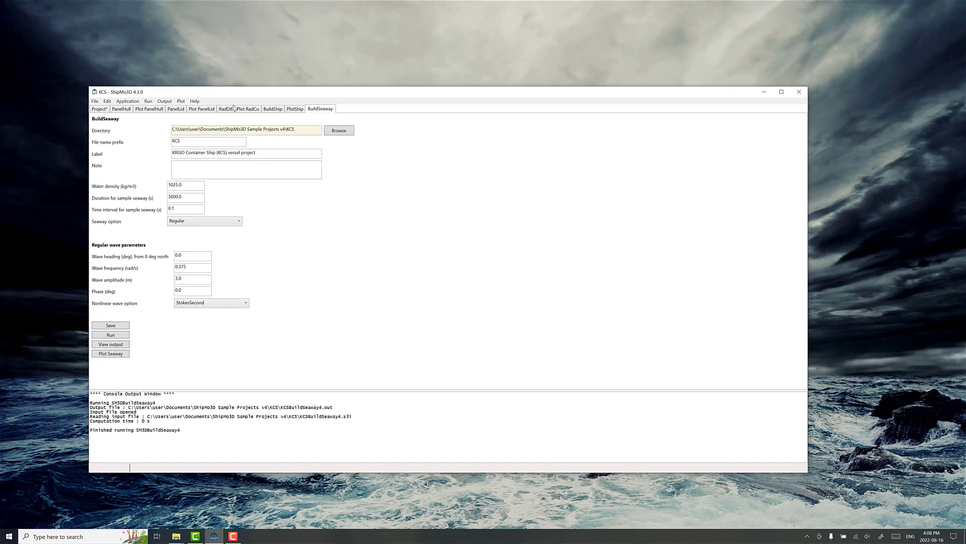
Add the existing FreeMo data file KCSFreeMo4.s3i to the project and accept the directory update.
{"action": "left_click", "coordinate": [93, 102]}
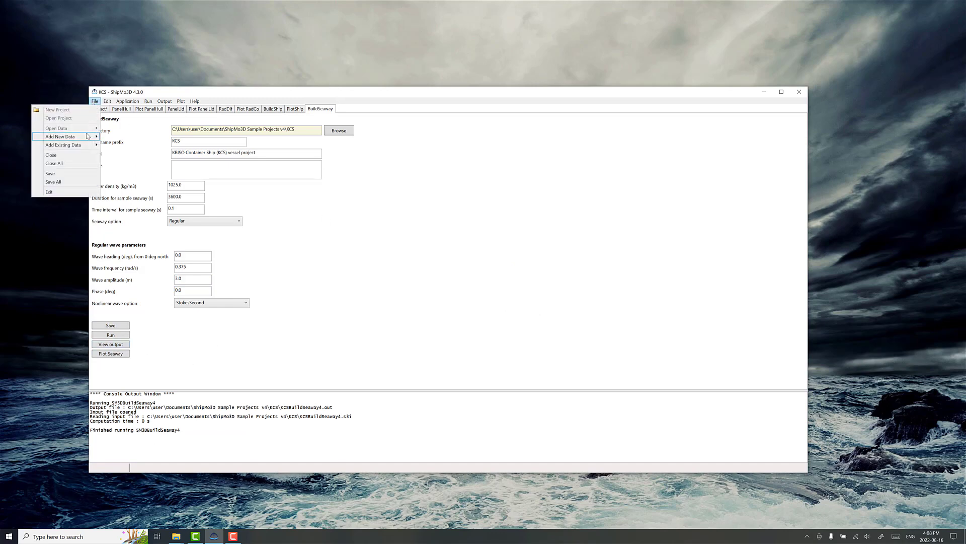
{"action": "mouse_move", "coordinate": [85, 144]}
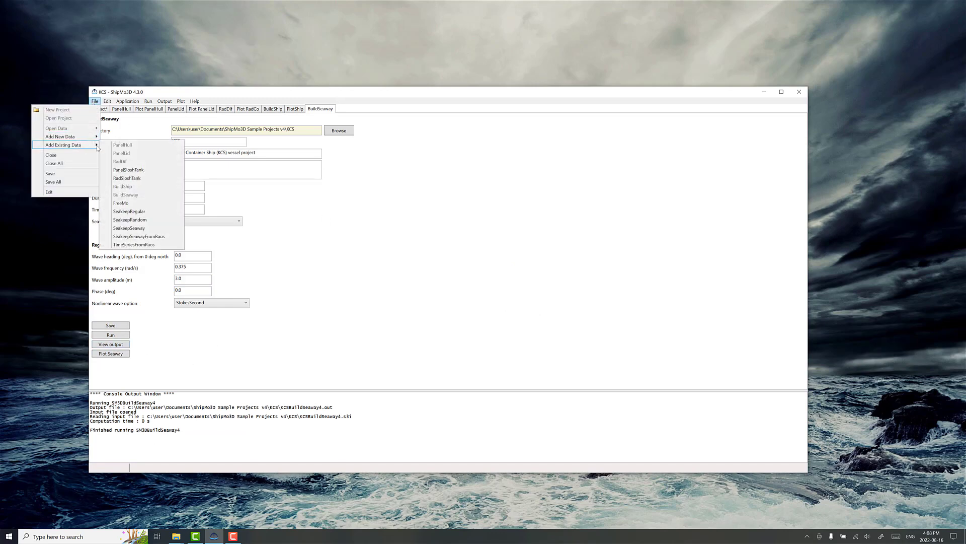
{"action": "left_click", "coordinate": [132, 204]}
{"action": "left_click", "coordinate": [185, 153]}
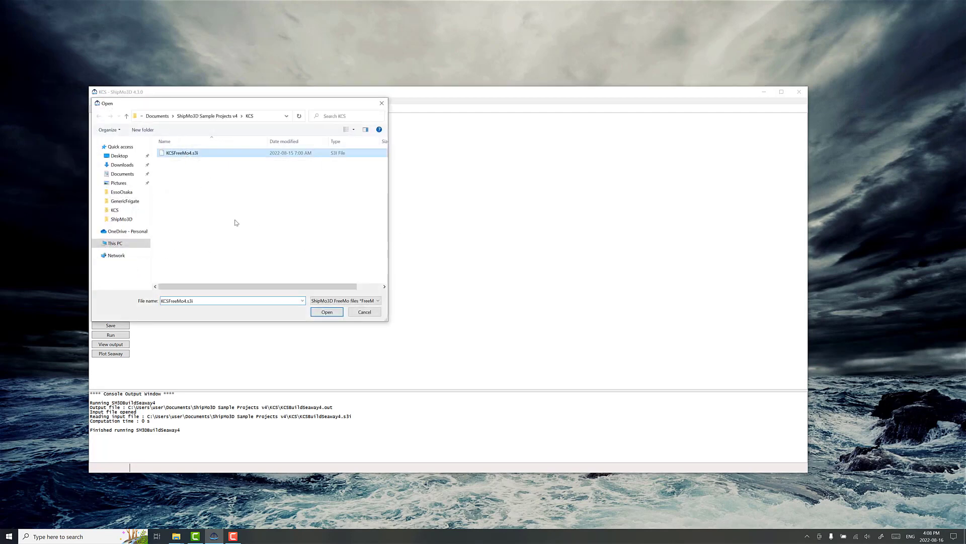
{"action": "left_click", "coordinate": [319, 313]}
{"action": "left_click", "coordinate": [531, 293]}
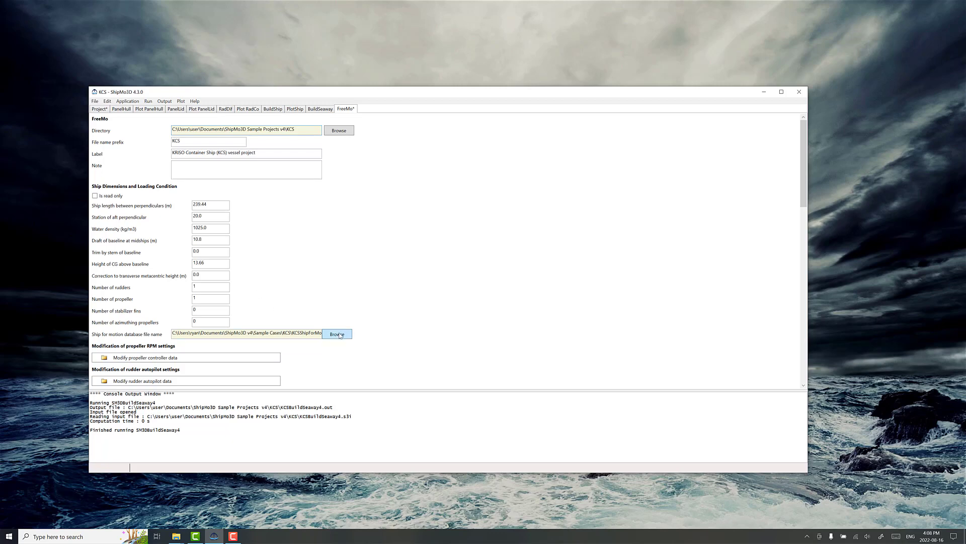
Set the ship for motion database file to KCSShipForMotionDB.bin from the KCS sample project folder.
{"action": "scroll", "coordinate": [339, 335], "scroll_direction": "down", "scroll_amount": 1}
{"action": "left_click", "coordinate": [336, 297]}
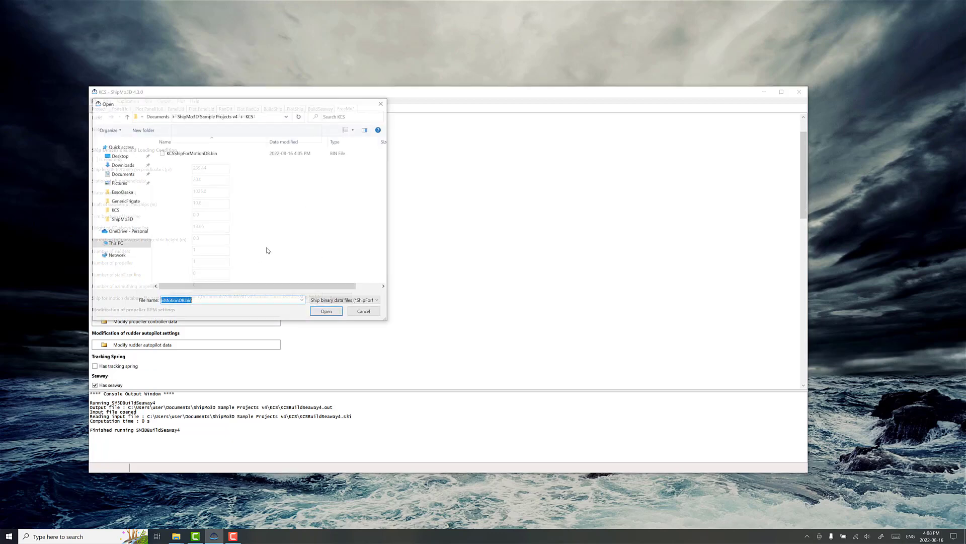
{"action": "left_click", "coordinate": [202, 154]}
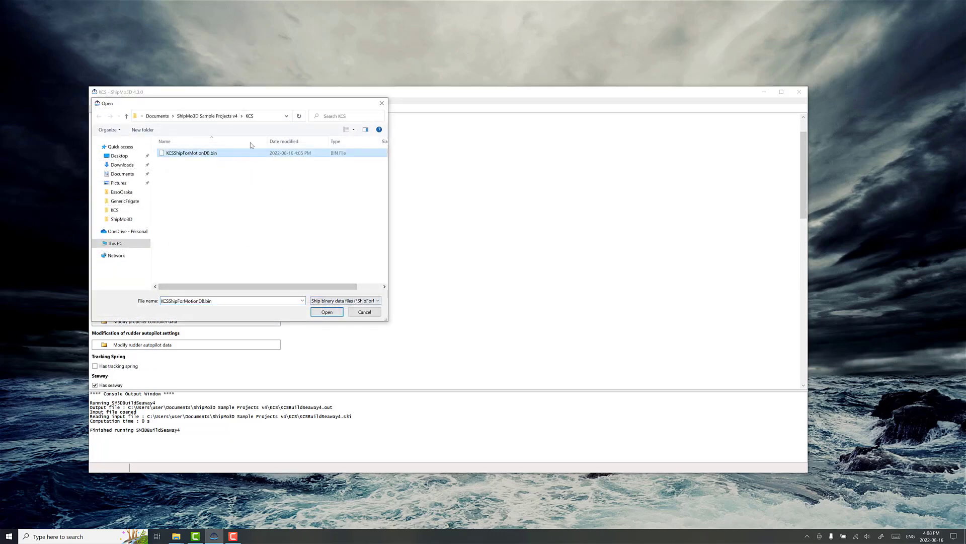
{"action": "left_click", "coordinate": [327, 312]}
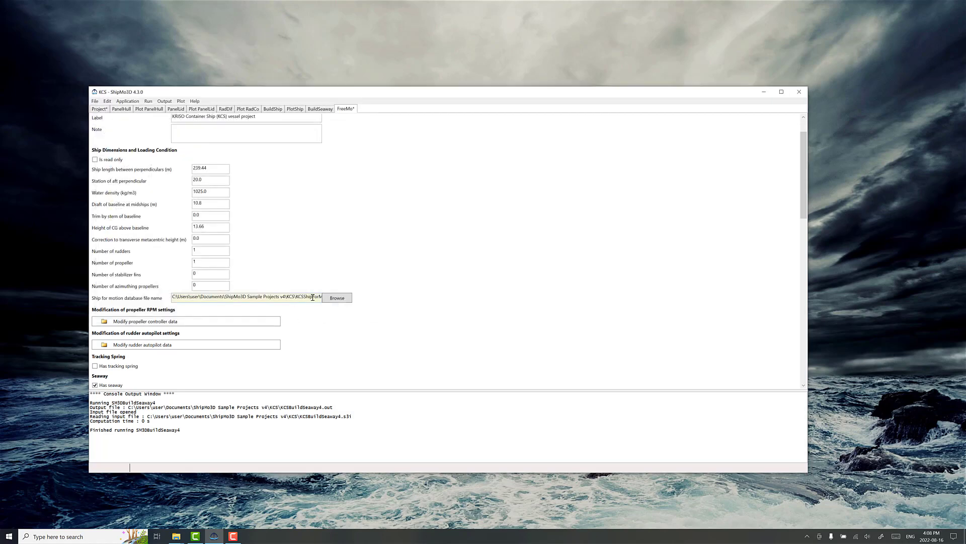
Set the seaway file in the FreeMo data to KCSSeaway.xml from the KCS folder.
{"action": "scroll", "coordinate": [312, 297], "scroll_direction": "down", "scroll_amount": 2}
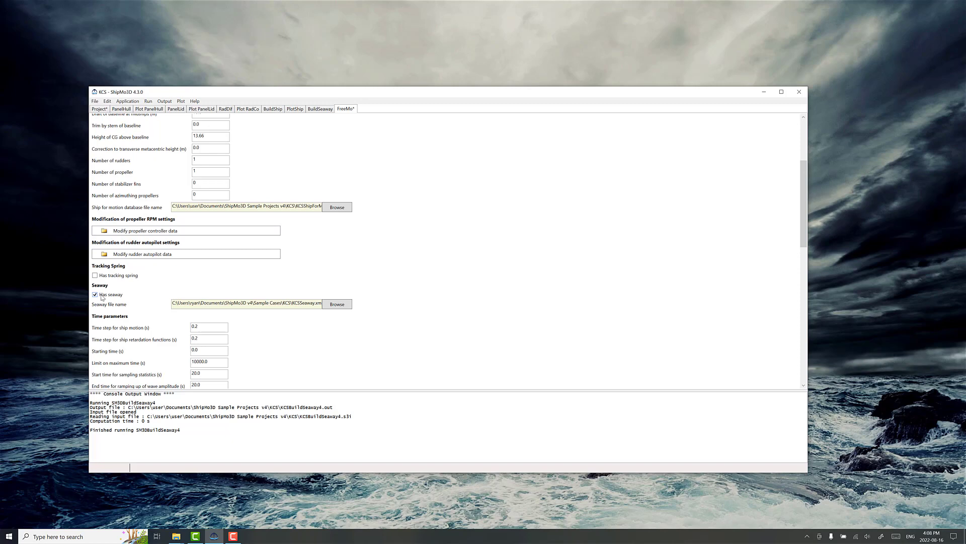
{"action": "left_click", "coordinate": [337, 304]}
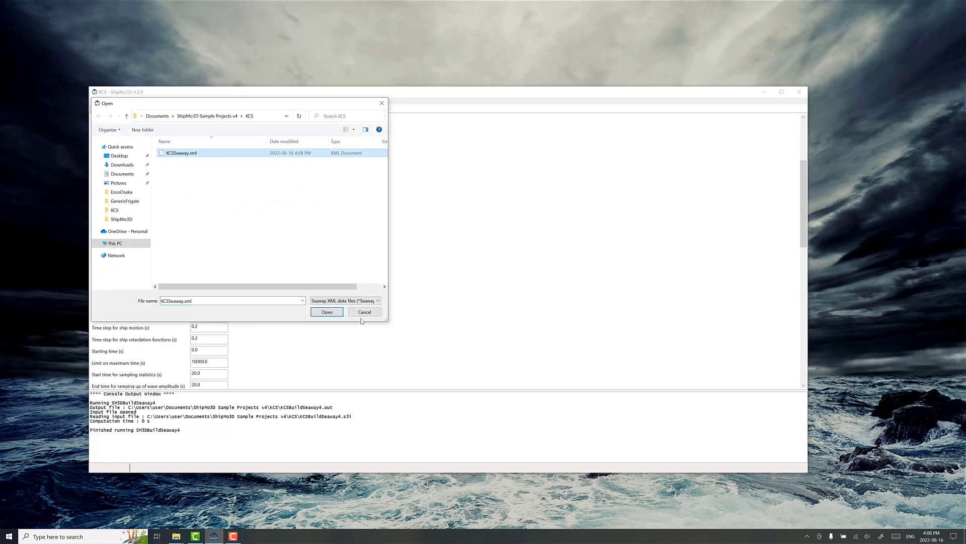
{"action": "left_click", "coordinate": [323, 313]}
Keep the nonlinear hull force option at Linear and set the initial roll to 0 degrees.
{"action": "scroll", "coordinate": [250, 276], "scroll_direction": "down", "scroll_amount": 1}
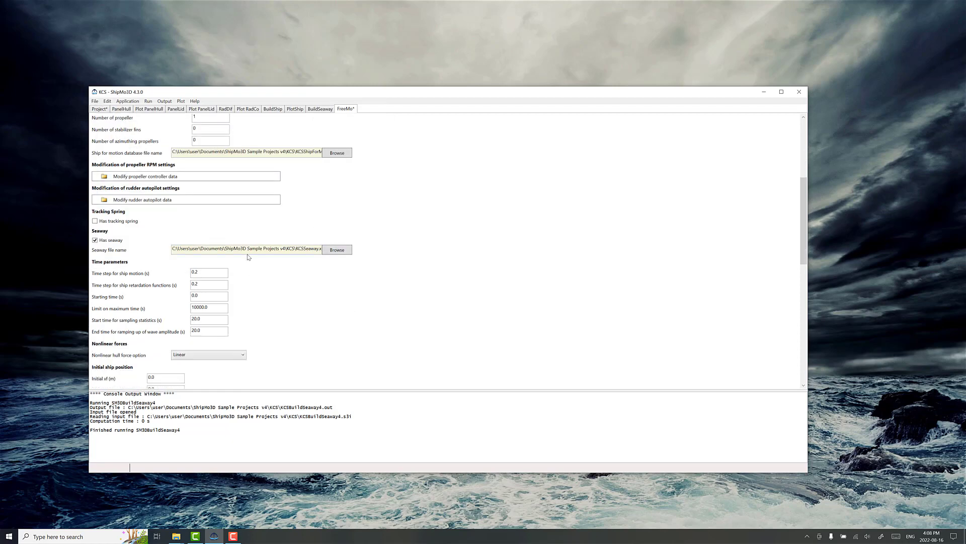
{"action": "scroll", "coordinate": [252, 291], "scroll_direction": "down", "scroll_amount": 1}
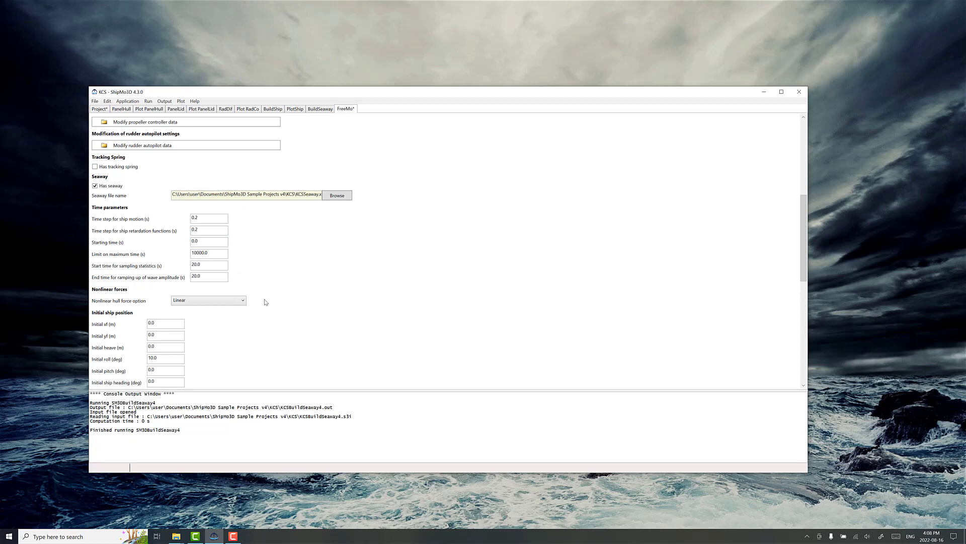
{"action": "scroll", "coordinate": [265, 302], "scroll_direction": "down", "scroll_amount": 1}
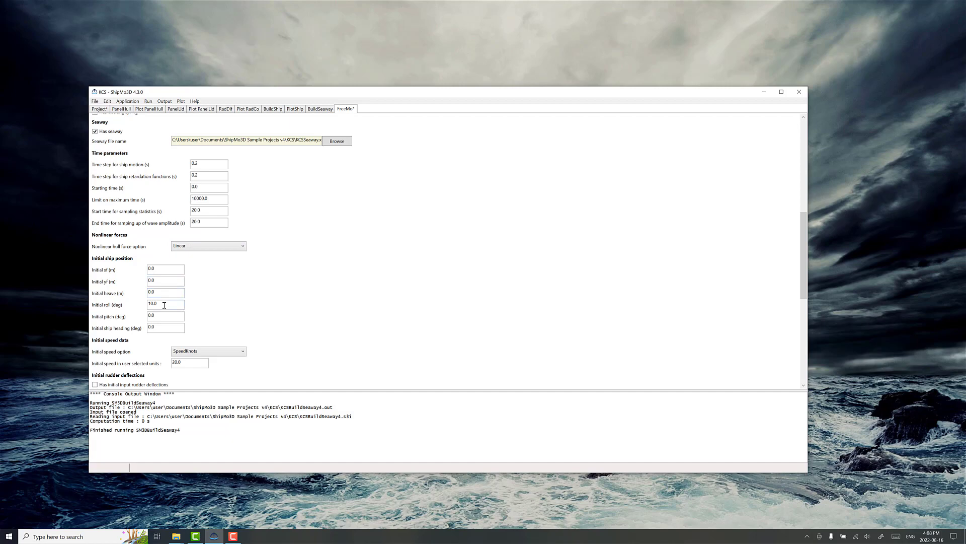
{"action": "left_click", "coordinate": [192, 248]}
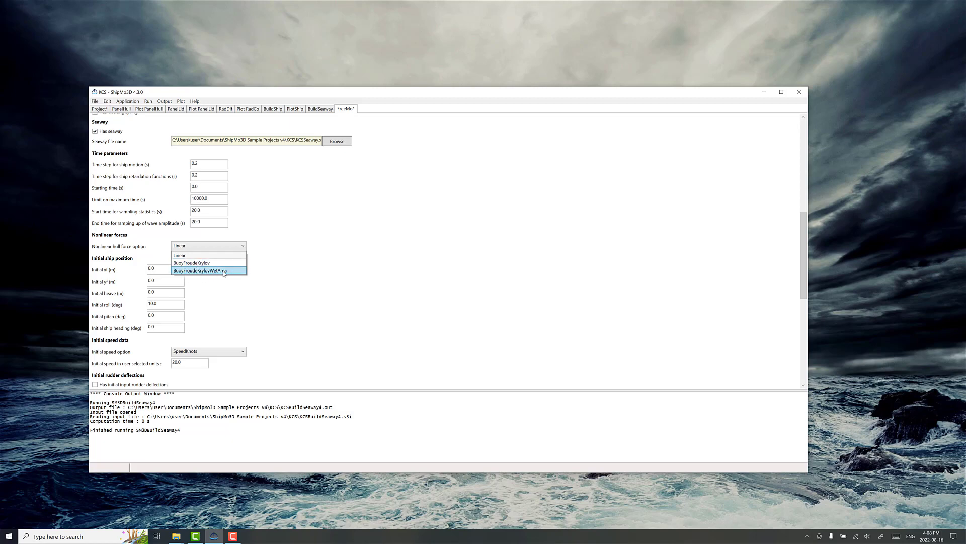
{"action": "left_click", "coordinate": [203, 256]}
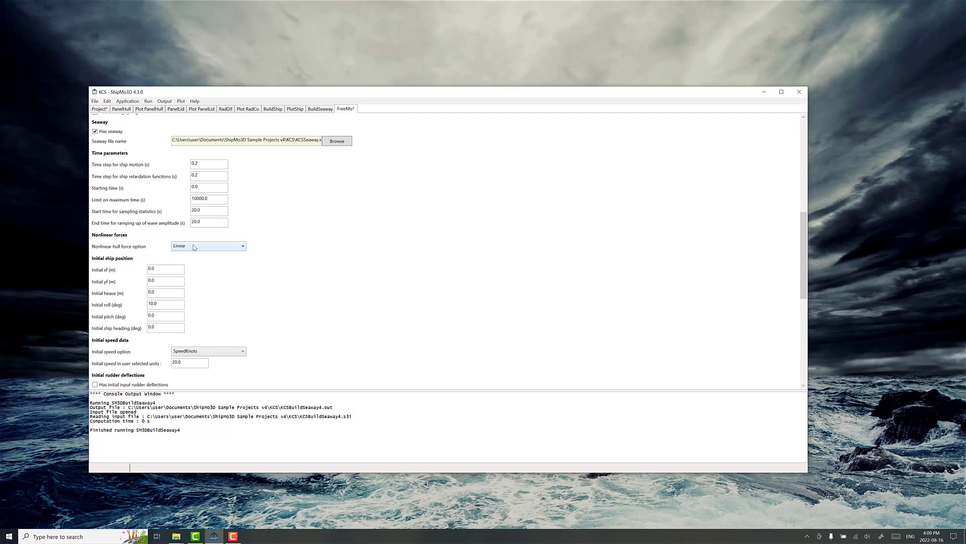
{"action": "scroll", "coordinate": [201, 282], "scroll_direction": "down", "scroll_amount": 1}
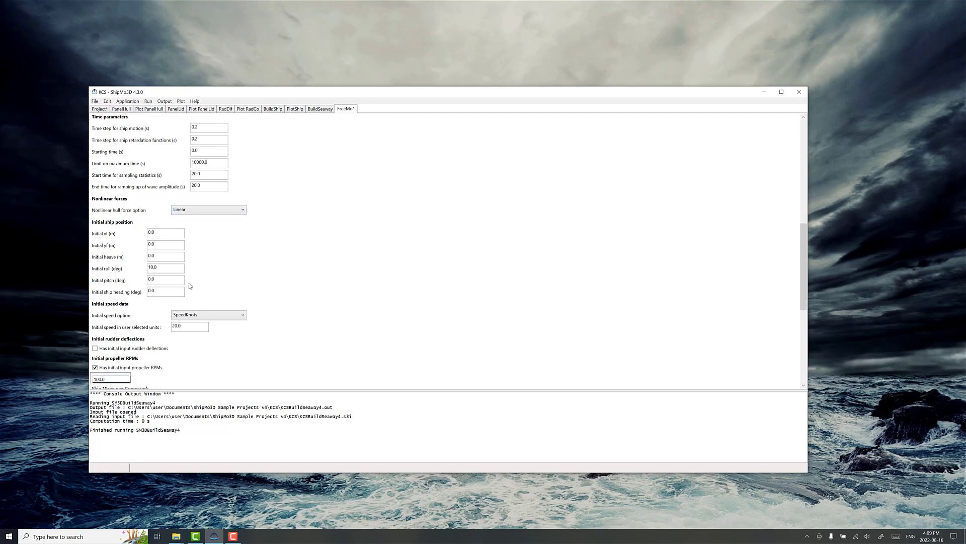
{"action": "left_click_drag", "start_coordinate": [148, 268], "coordinate": [177, 269]}
{"action": "type", "text": "0"}
Expand the ship maneuver inputs to review them, then save and run FreeMo and dismiss the completion message.
{"action": "scroll", "coordinate": [217, 303], "scroll_direction": "down", "scroll_amount": 3}
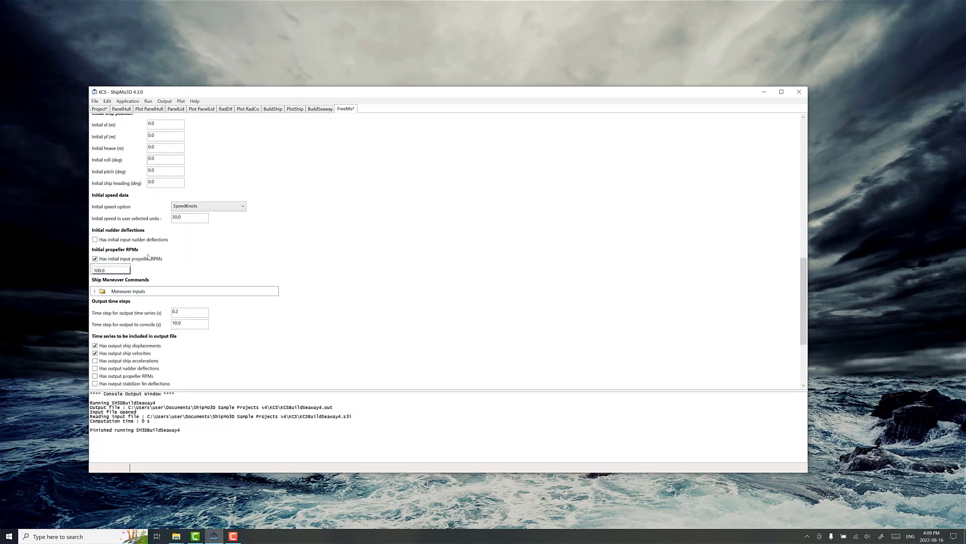
{"action": "left_click", "coordinate": [99, 291]}
{"action": "double_click", "coordinate": [100, 291]}
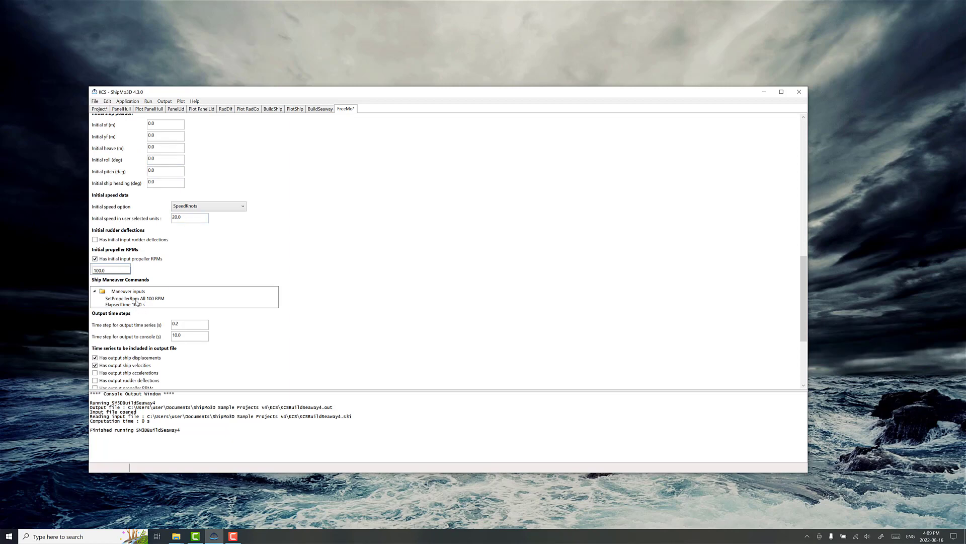
{"action": "scroll", "coordinate": [217, 324], "scroll_direction": "down", "scroll_amount": 3}
{"action": "scroll", "coordinate": [217, 323], "scroll_direction": "down", "scroll_amount": 1}
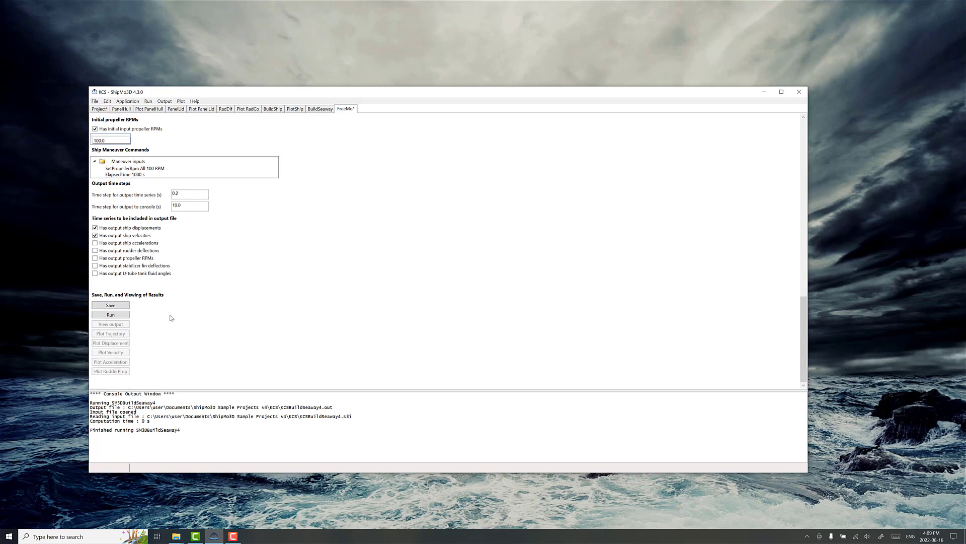
{"action": "left_click", "coordinate": [111, 306]}
{"action": "left_click", "coordinate": [120, 315]}
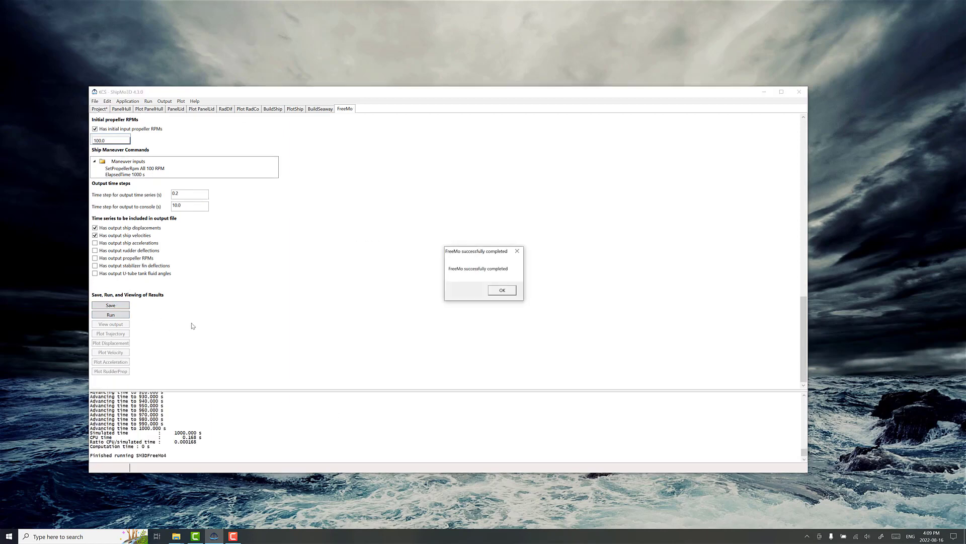
{"action": "left_click", "coordinate": [496, 292]}
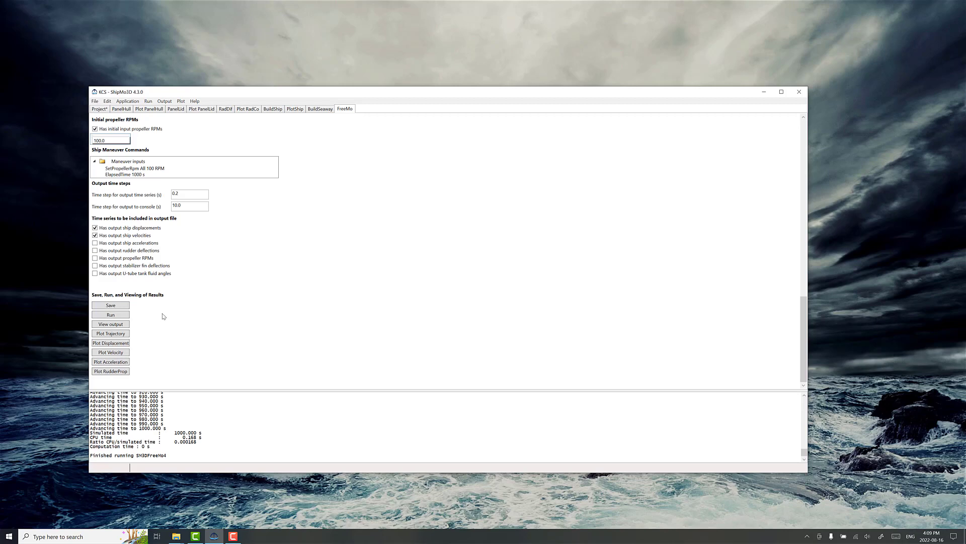
Plot the FreeMo ship trajectory and the displacement time series.
{"action": "left_click", "coordinate": [112, 335]}
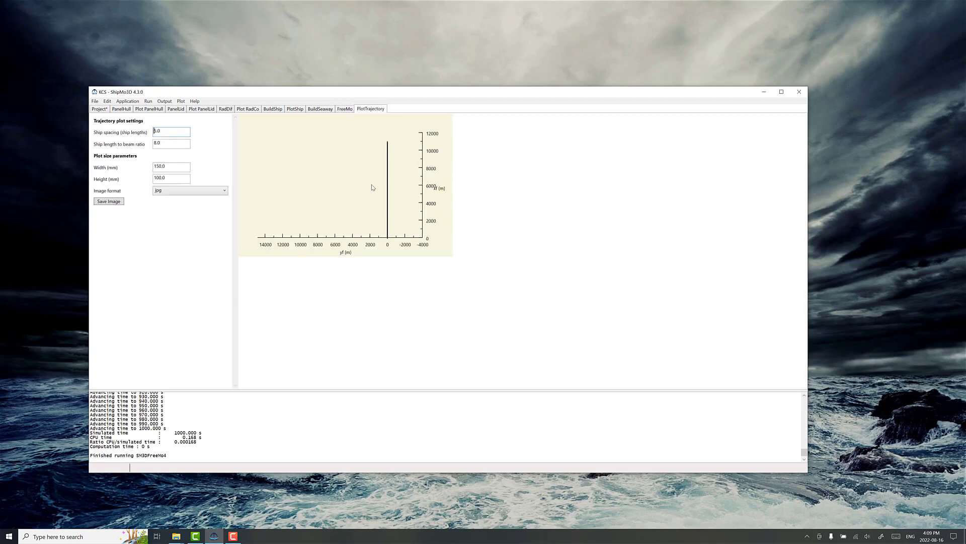
{"action": "left_click", "coordinate": [342, 111]}
{"action": "scroll", "coordinate": [164, 302], "scroll_direction": "down", "scroll_amount": 15}
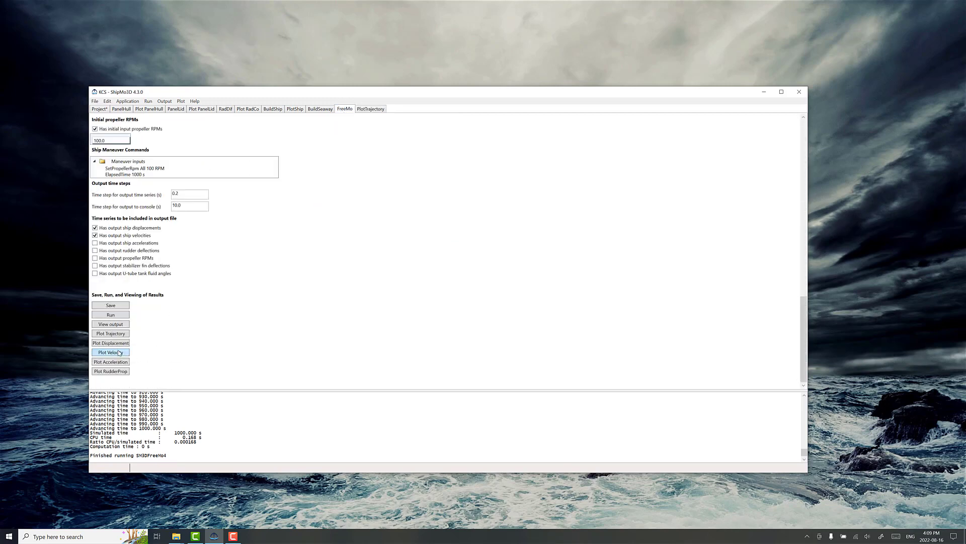
{"action": "left_click", "coordinate": [112, 343]}
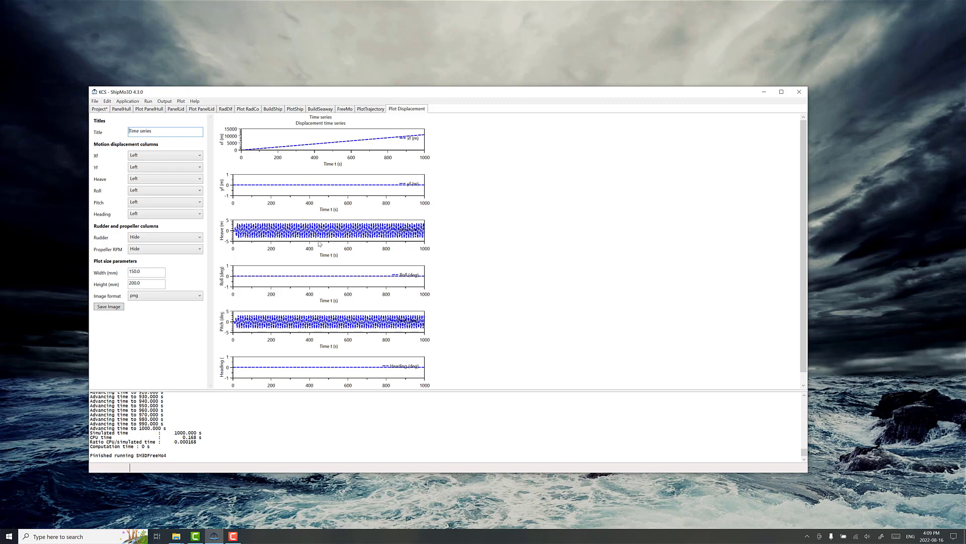
Return to the FreeMo data and set the initial roll to 1.0 degree.
{"action": "left_click", "coordinate": [350, 109]}
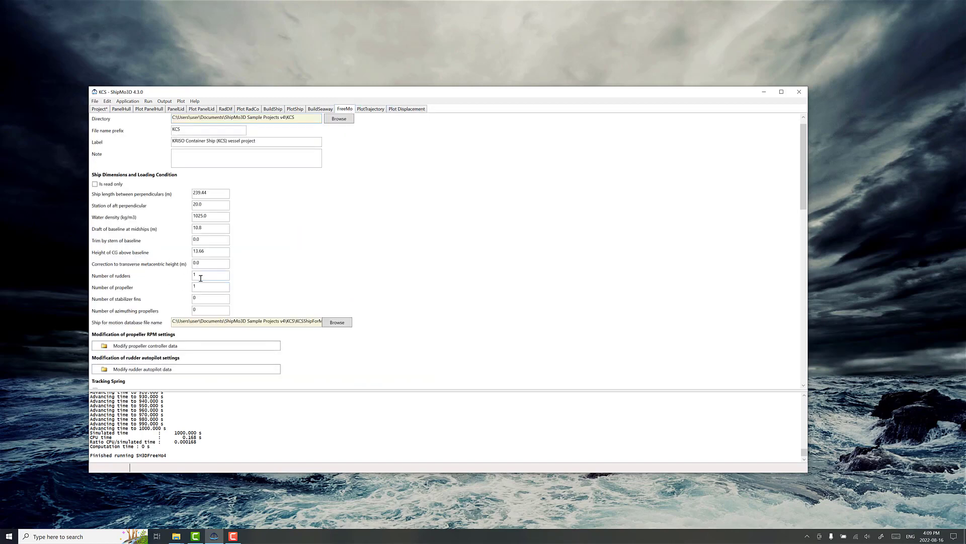
{"action": "scroll", "coordinate": [184, 283], "scroll_direction": "down", "scroll_amount": 10}
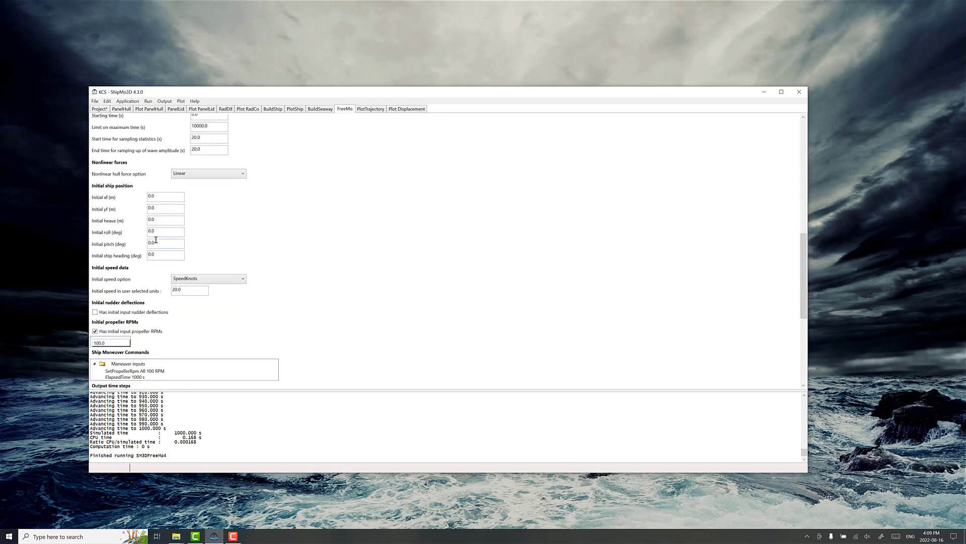
{"action": "double_click", "coordinate": [153, 232]}
Rerun FreeMo with the new initial roll and plot the displacement time series.
{"action": "scroll", "coordinate": [156, 300], "scroll_direction": "down", "scroll_amount": 3}
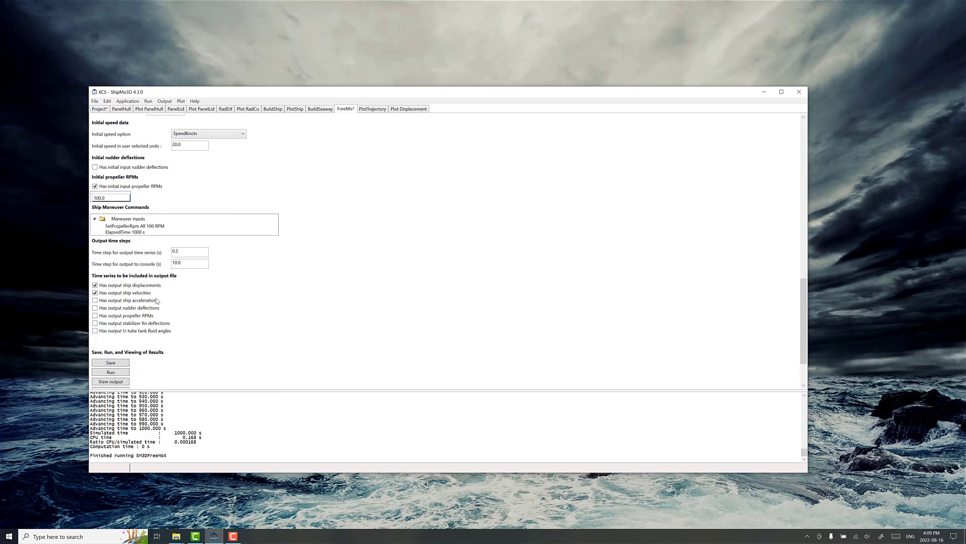
{"action": "scroll", "coordinate": [156, 300], "scroll_direction": "down", "scroll_amount": 1}
{"action": "left_click", "coordinate": [111, 315]}
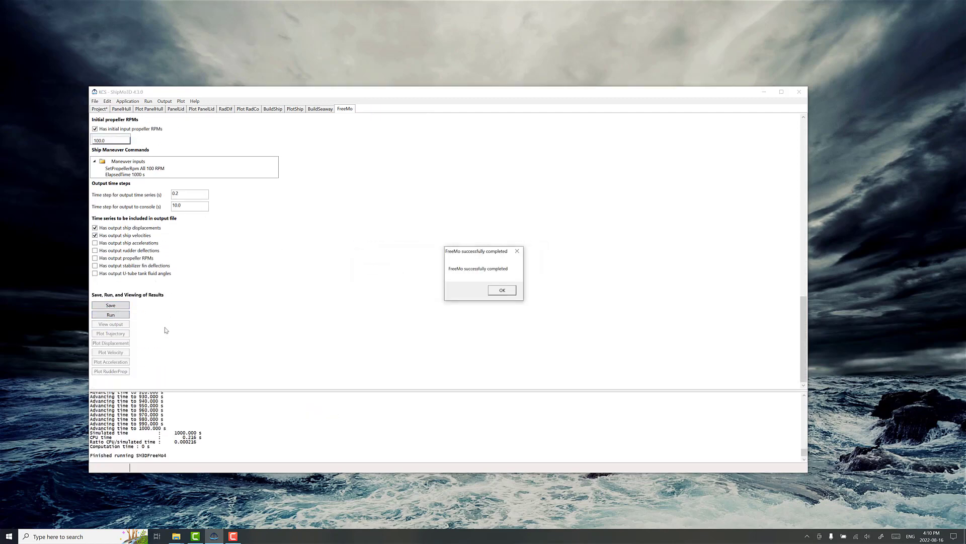
{"action": "left_click", "coordinate": [502, 290]}
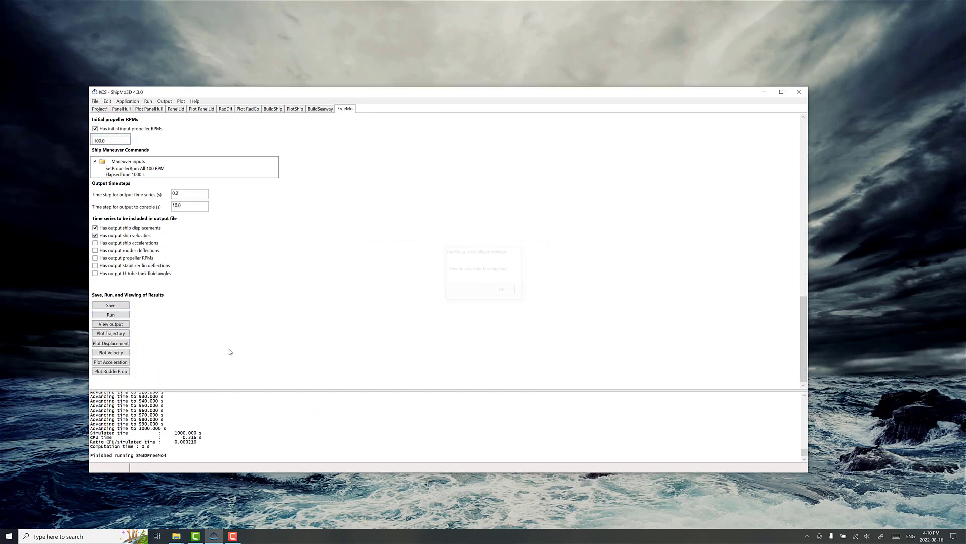
{"action": "left_click", "coordinate": [108, 343]}
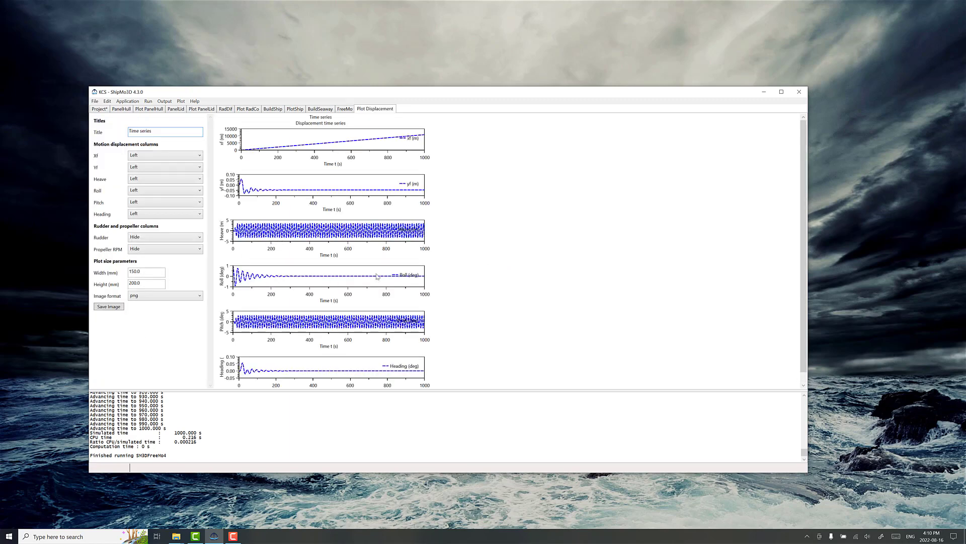
Return to the FreeMo data and set the nonlinear hull force option to BuoyFroudeKrylov.
{"action": "left_click", "coordinate": [351, 110]}
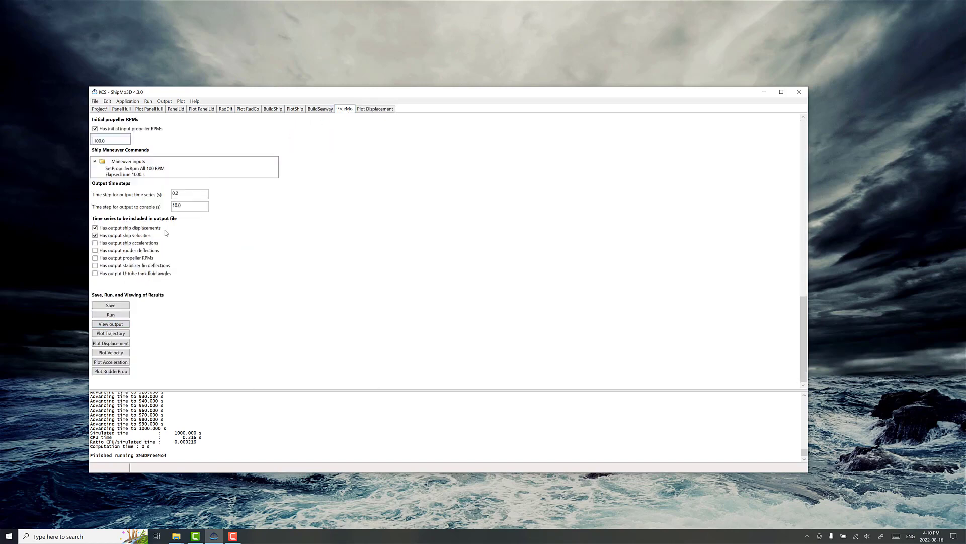
{"action": "scroll", "coordinate": [166, 233], "scroll_direction": "up", "scroll_amount": 10}
{"action": "left_click", "coordinate": [186, 299]}
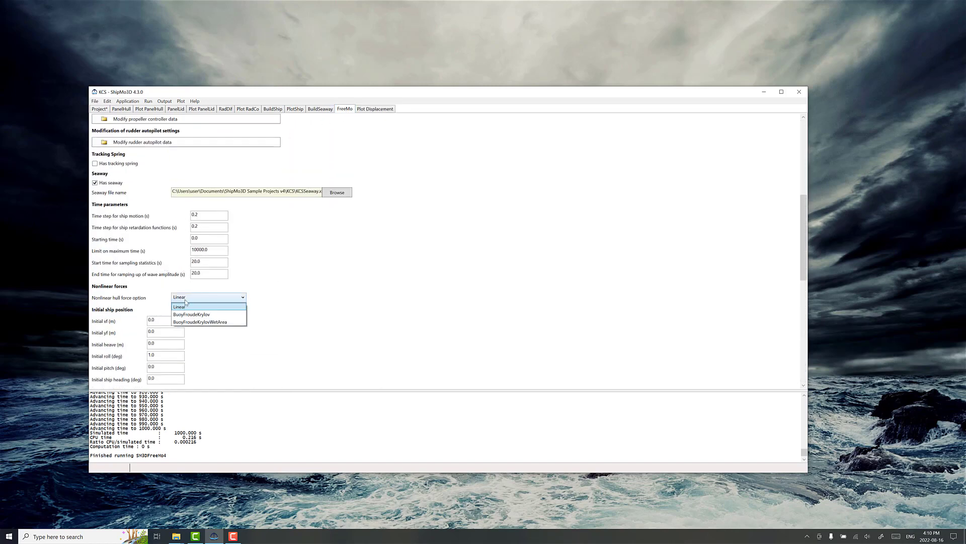
{"action": "left_click", "coordinate": [191, 314]}
Rerun FreeMo with the nonlinear hull forces and plot the displacement time series.
{"action": "scroll", "coordinate": [179, 312], "scroll_direction": "down", "scroll_amount": 10}
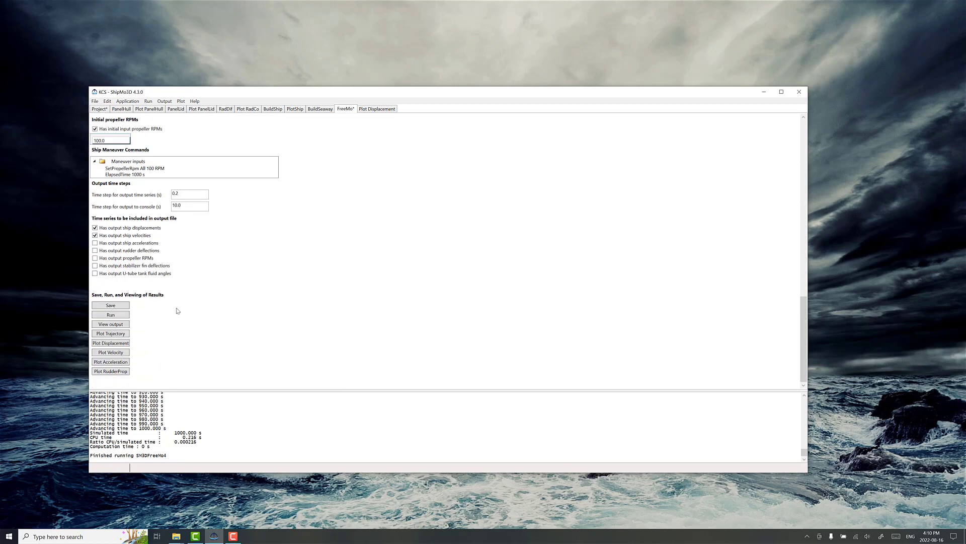
{"action": "left_click", "coordinate": [115, 315]}
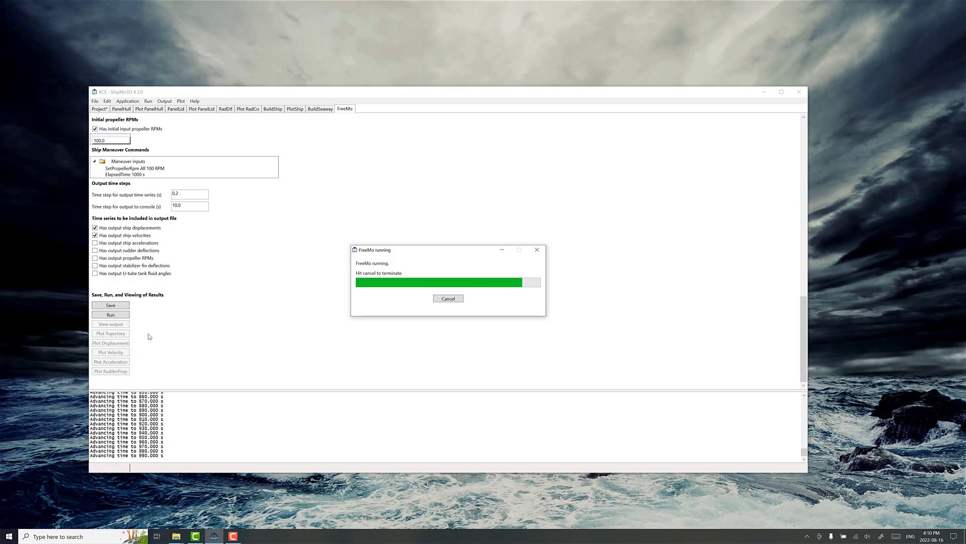
{"action": "left_click", "coordinate": [494, 291]}
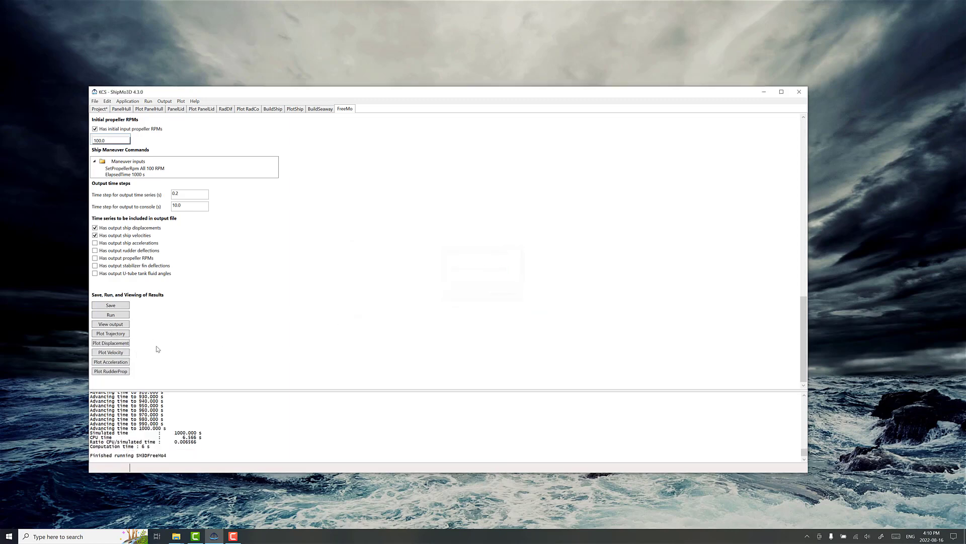
{"action": "left_click", "coordinate": [116, 344]}
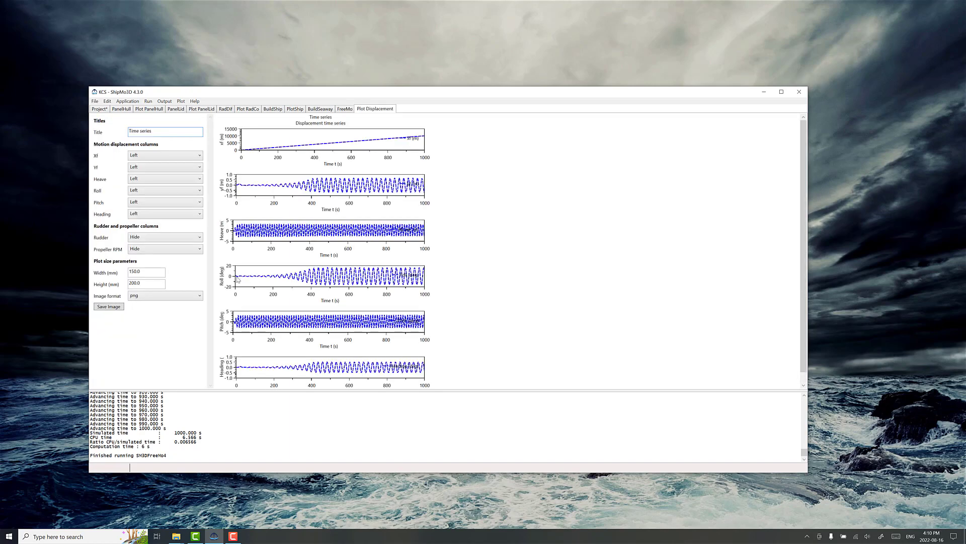